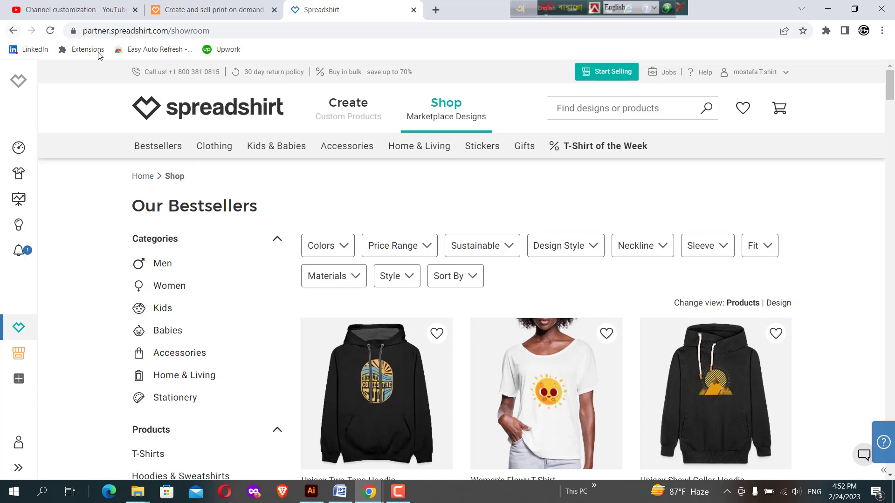
View Spreadshirt's Create page for custom products, including its discount, order minimum and returns information
left_click(330, 115)
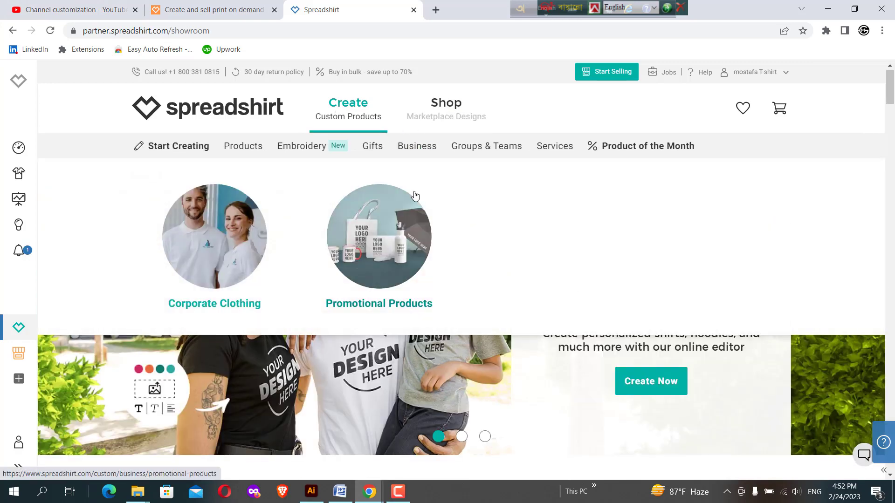
scroll(415, 195, "down", 6)
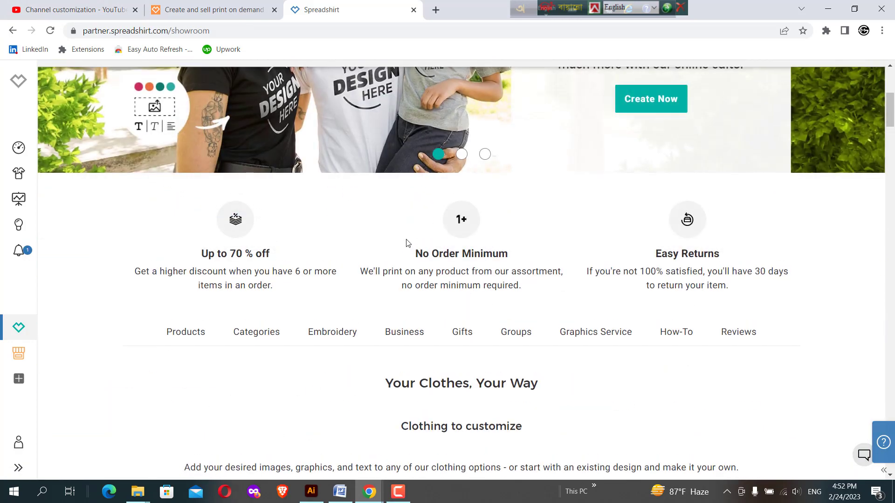
scroll(406, 243, "up", 6)
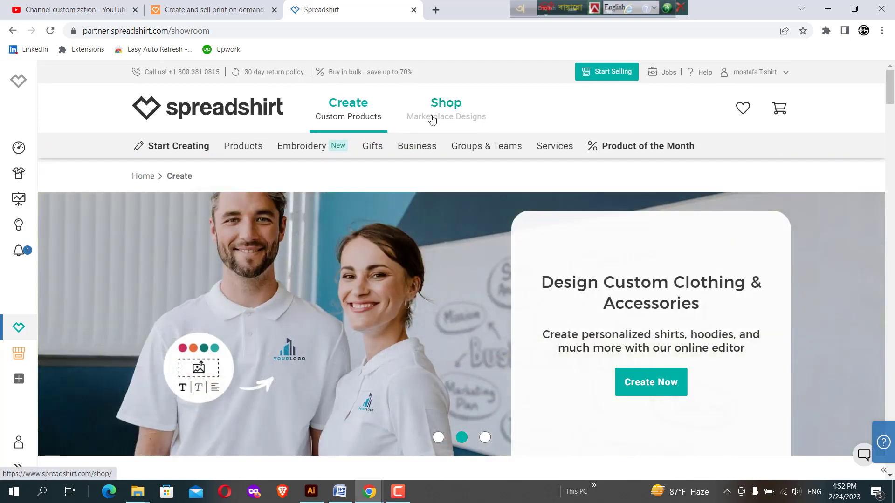
Browse the bestselling marketplace designs in the Spreadshirt shop
left_click(445, 116)
scroll(450, 206, "down", 3)
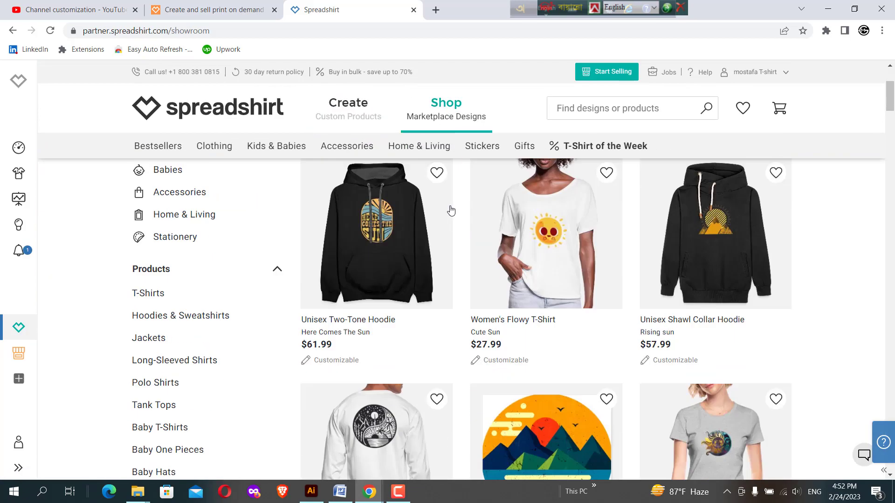
scroll(451, 211, "down", 14)
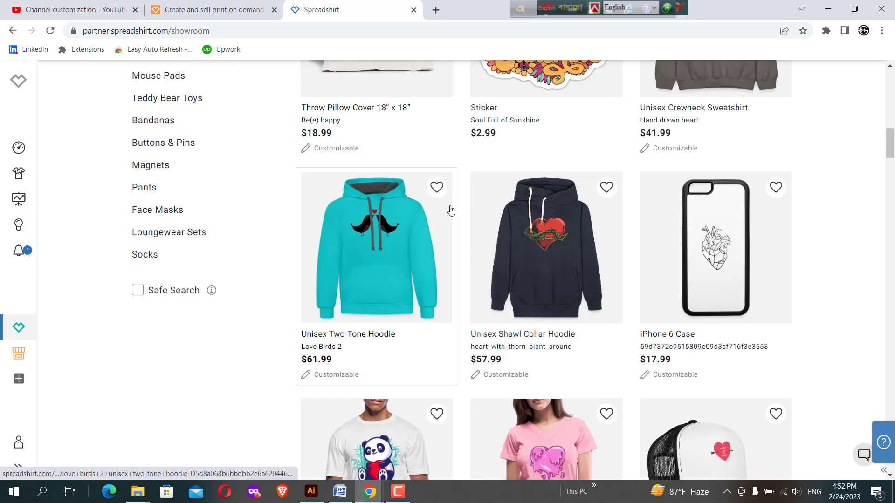
scroll(451, 210, "down", 20)
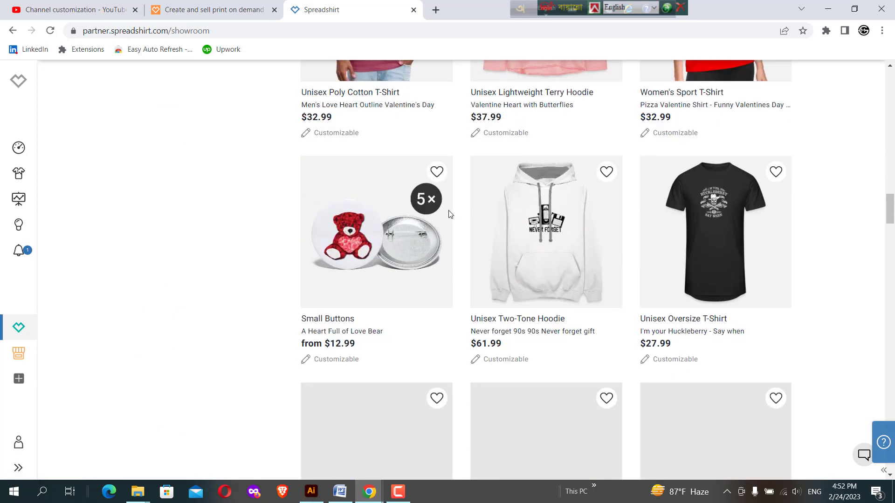
scroll(449, 215, "down", 5)
scroll(449, 215, "up", 8)
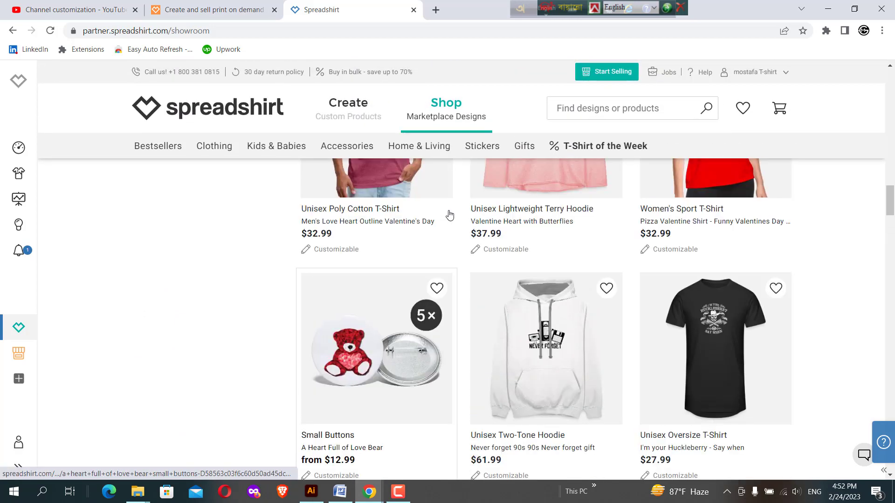
scroll(449, 215, "up", 3)
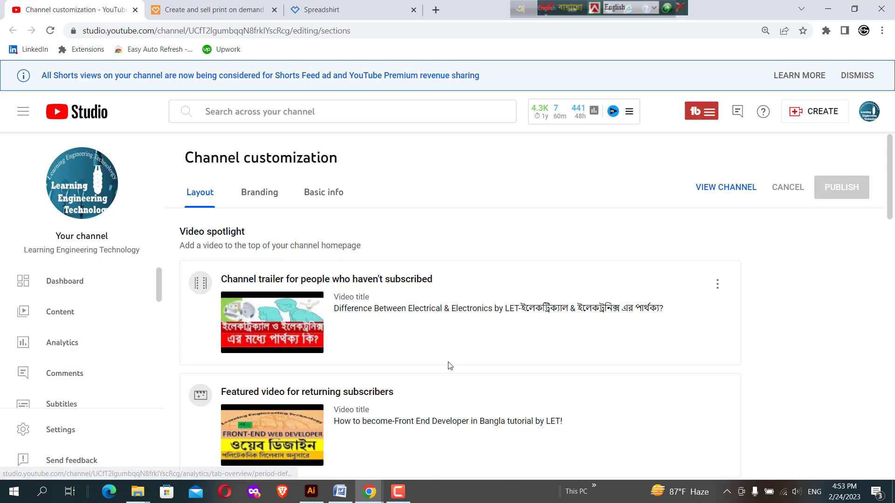
Switch to YouTube Studio and examine the connected stores and displayed products in the channel's Shopping monetization settings
scroll(80, 330, "down", 4)
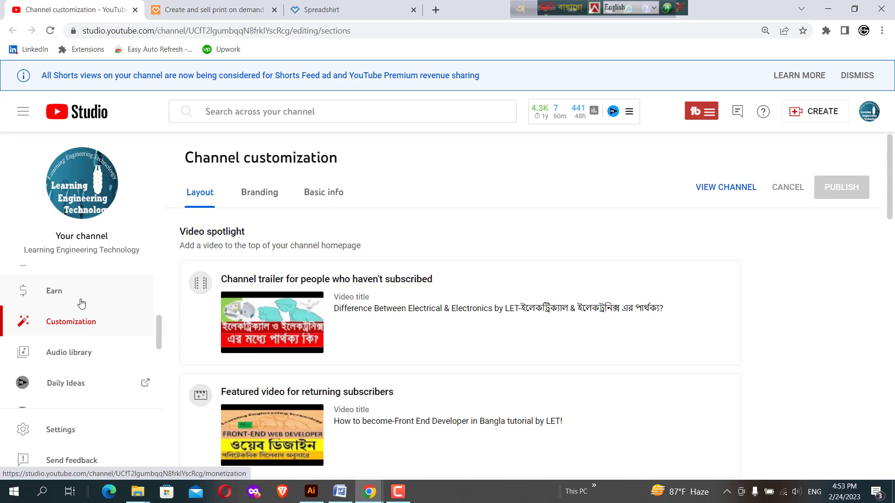
scroll(82, 304, "up", 1)
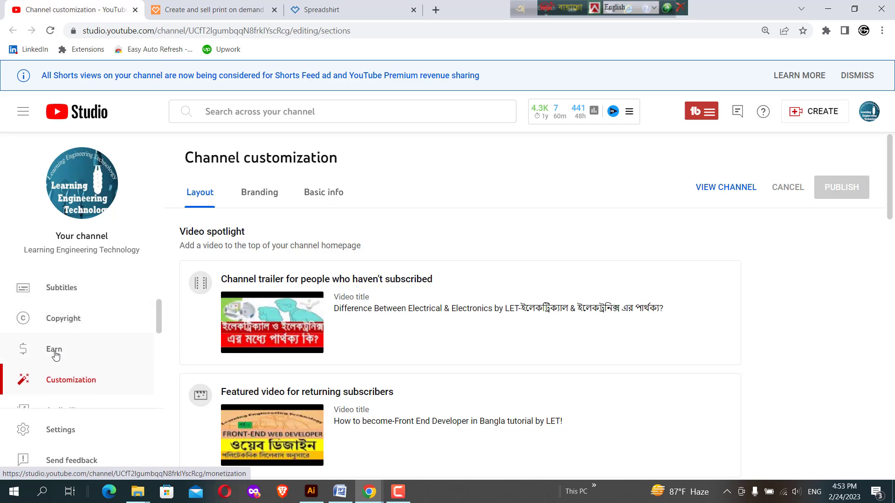
left_click(56, 355)
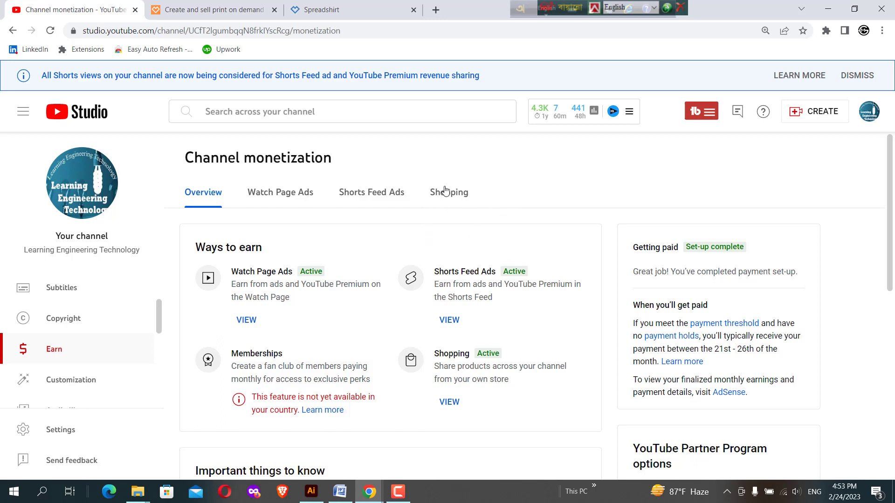
left_click(457, 196)
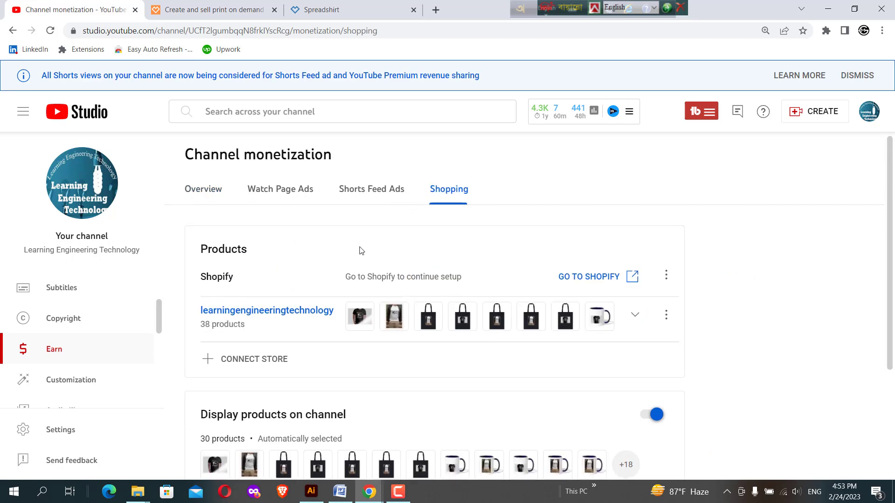
scroll(361, 254, "down", 3)
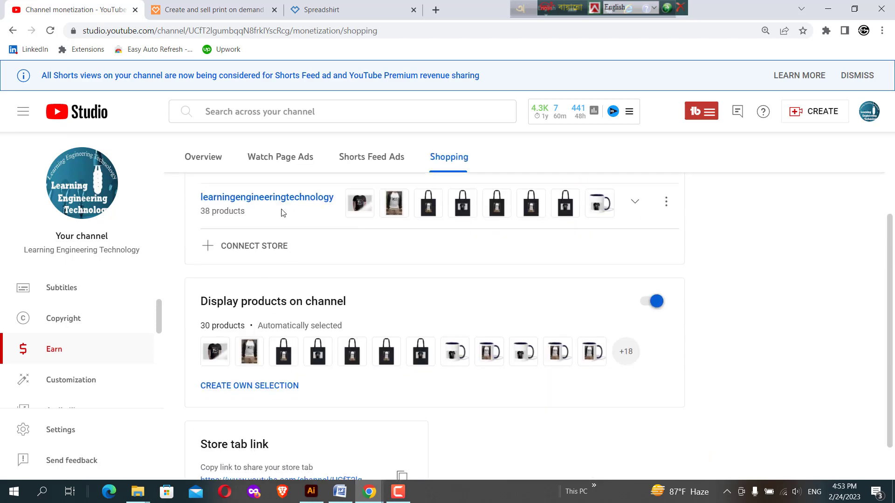
scroll(282, 212, "up", 1)
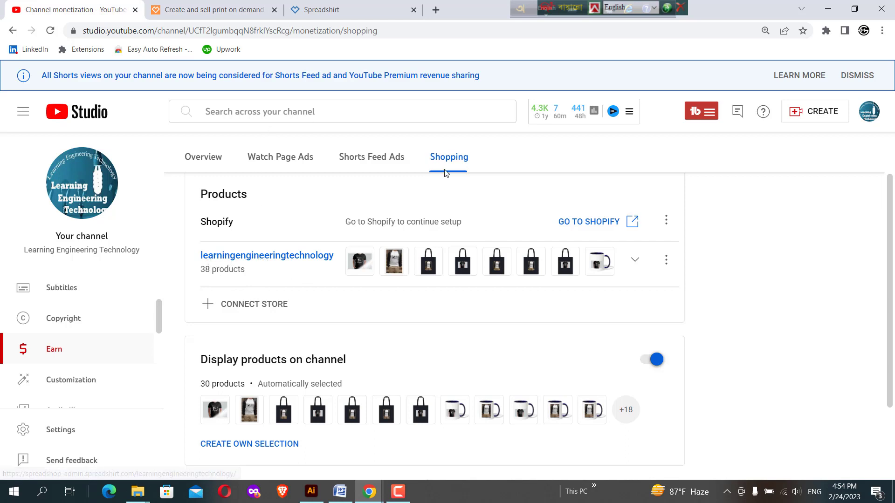
scroll(446, 173, "up", 2)
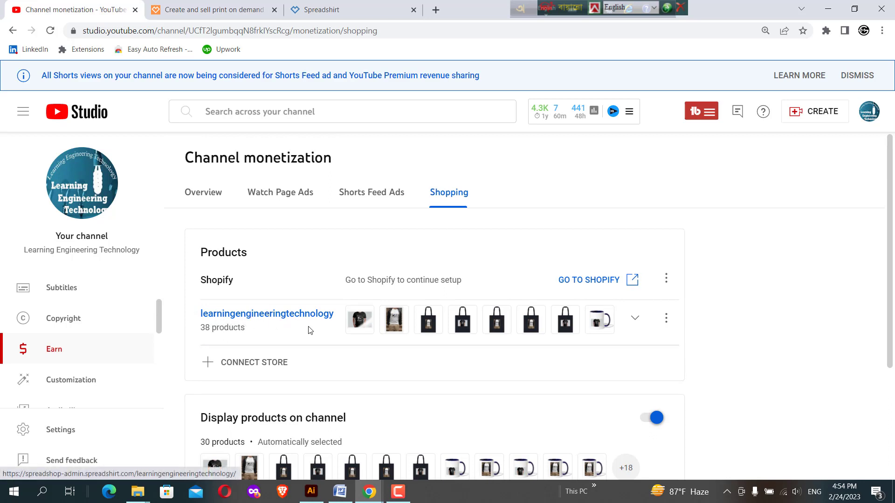
Open the connected learningengineeringtechnology store, look through its storefront products and expand the Stickers category
left_click(257, 314)
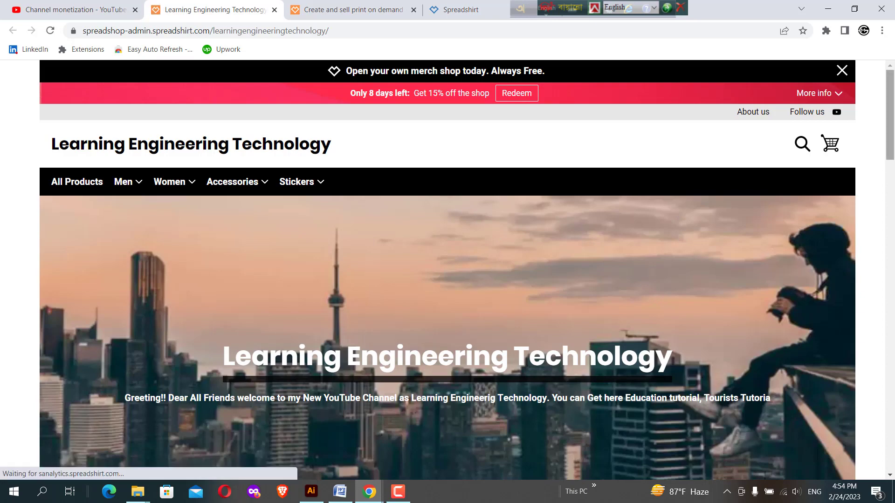
left_click_drag(893, 116, 893, 299)
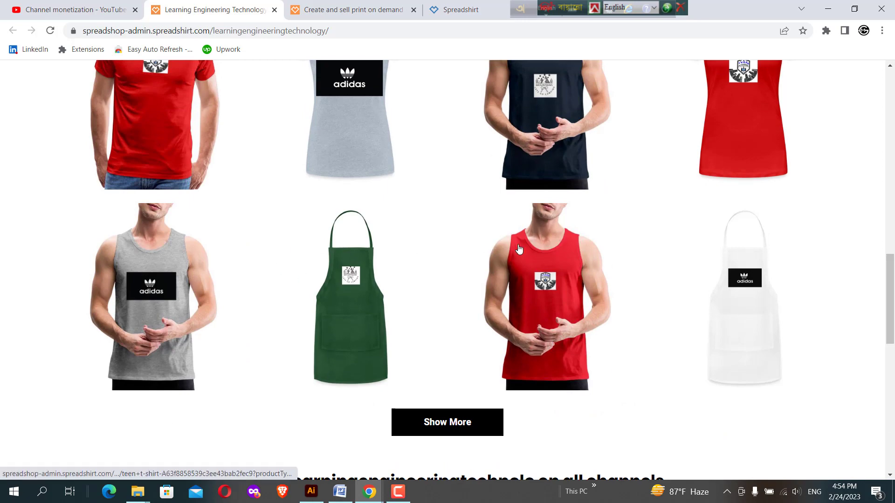
left_click_drag(893, 310, 893, 175)
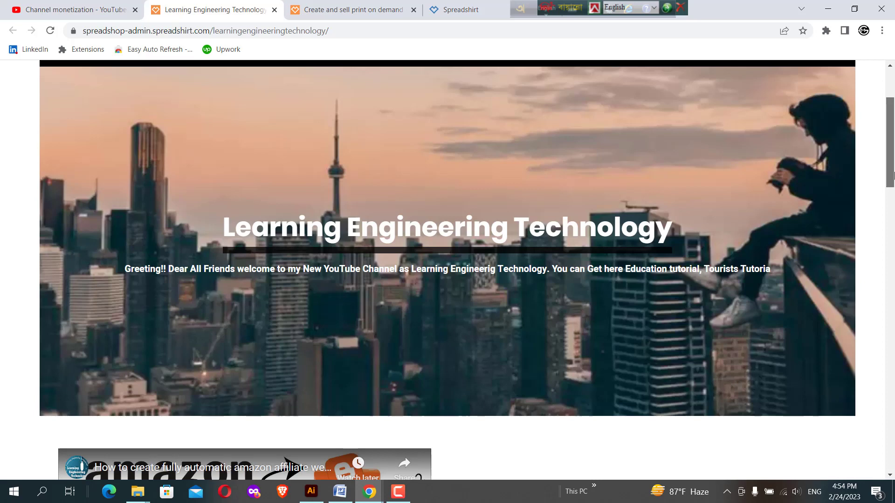
left_click_drag(893, 175, 893, 154)
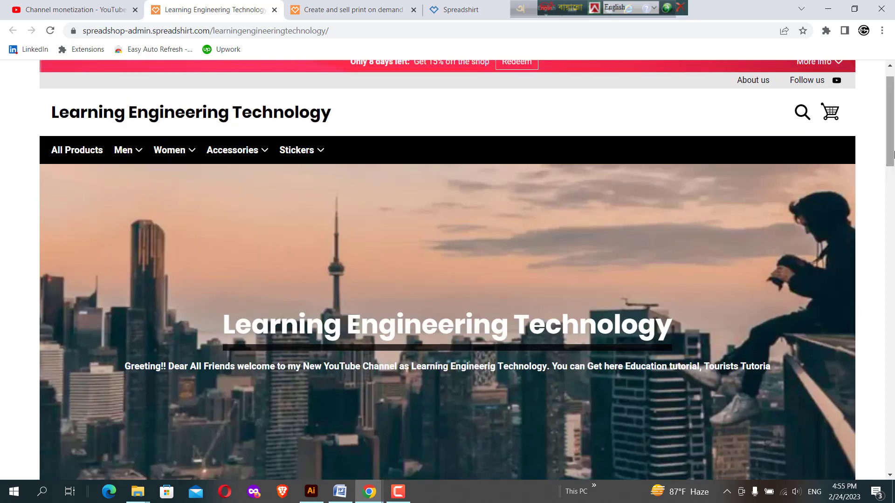
left_click(296, 149)
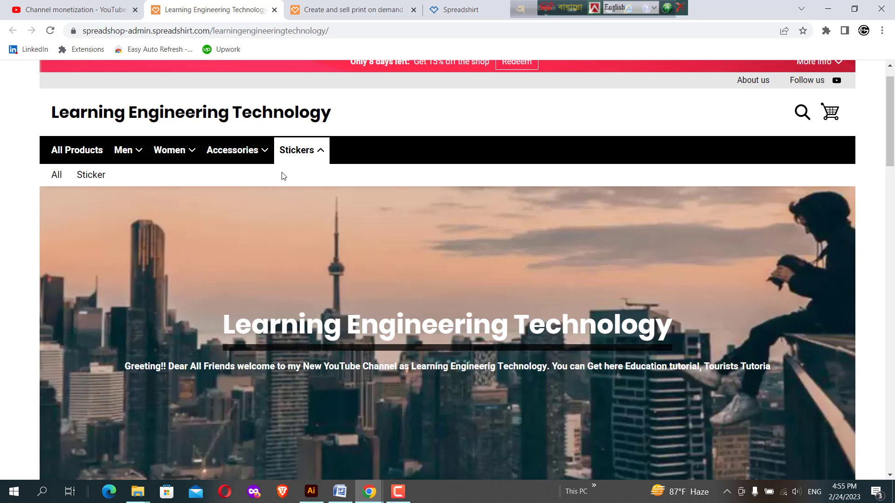
From the Spreadshop homepage, start opening a Spreadshop and go to the partner account's Designs page
left_click(345, 11)
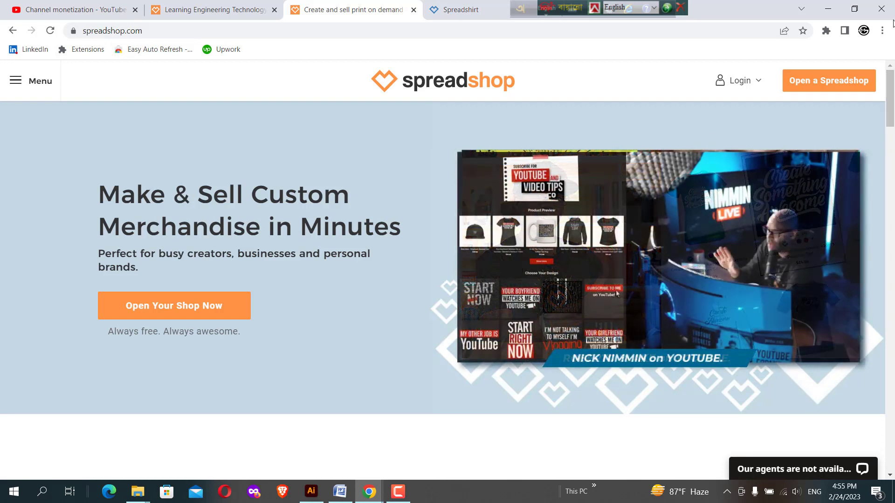
left_click(825, 81)
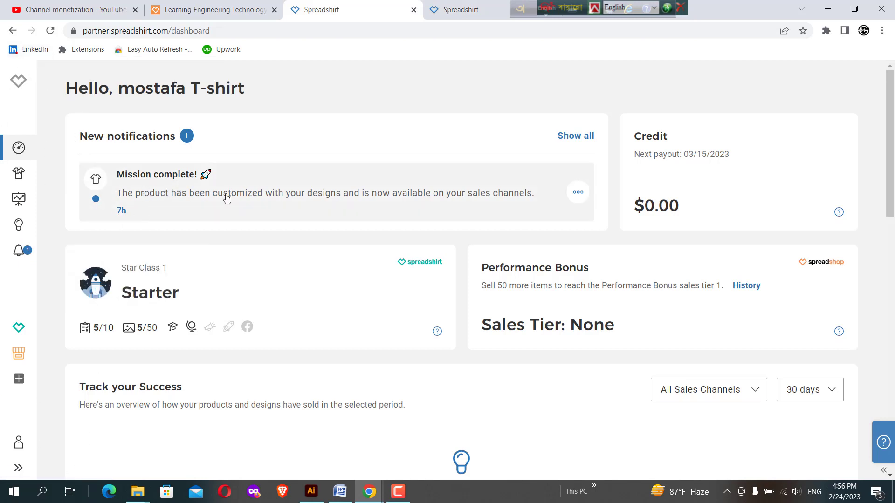
left_click(19, 175)
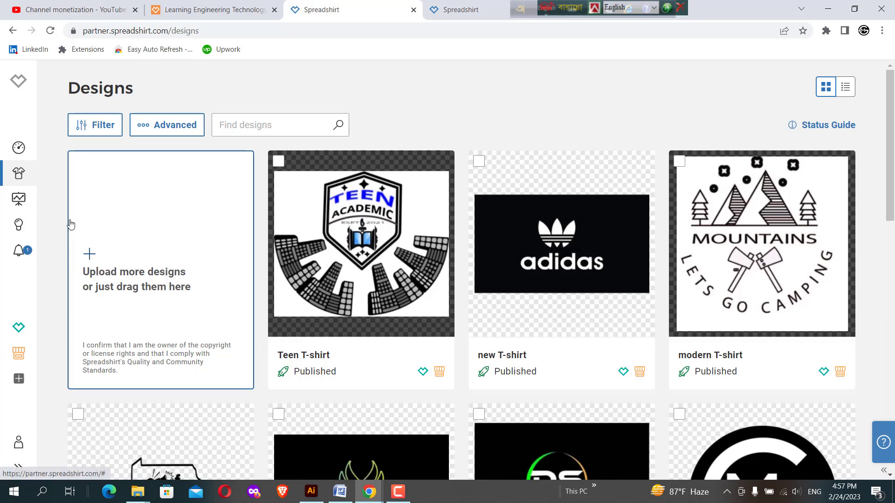
Upload the image file 8 from the T-shart design folder as a new design
left_click(88, 258)
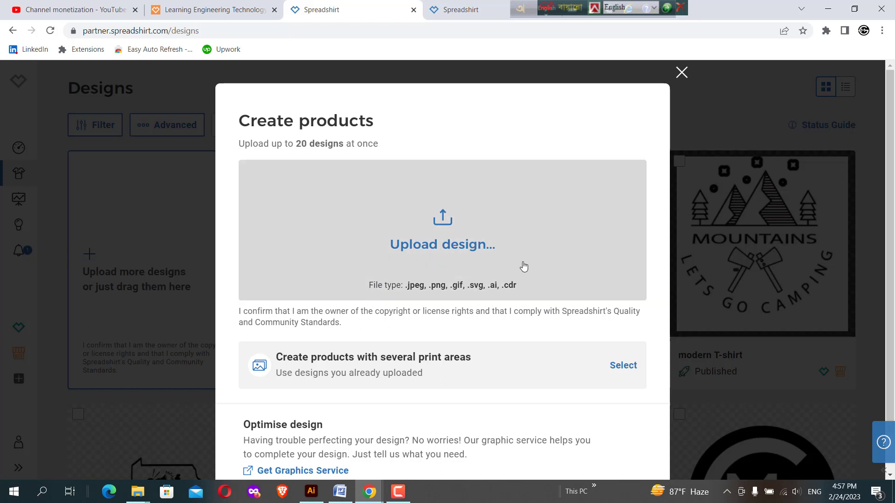
left_click(428, 217)
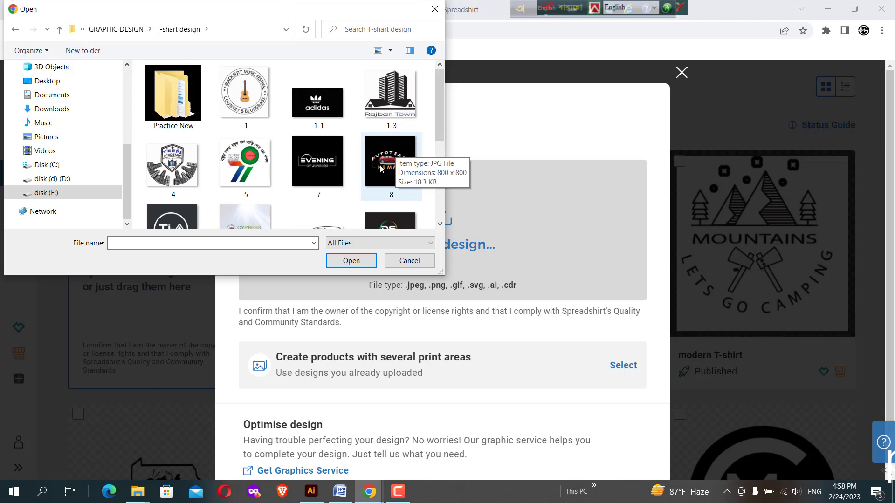
left_click(383, 161)
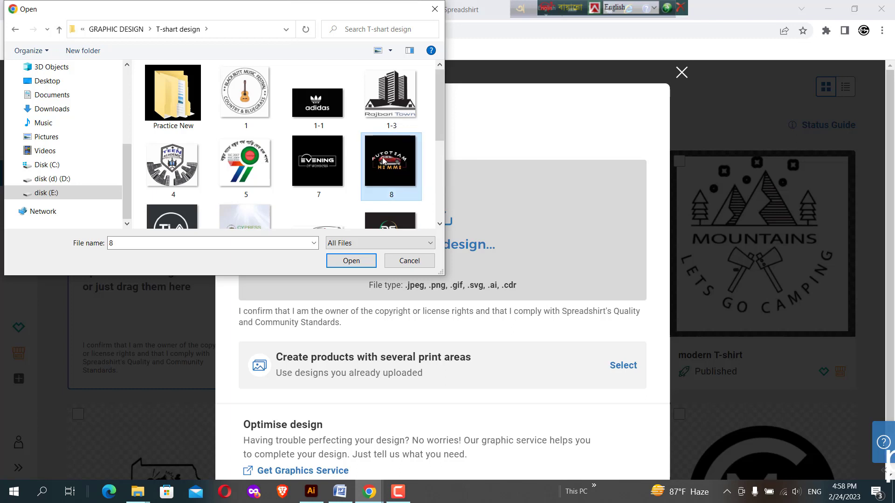
left_click(342, 264)
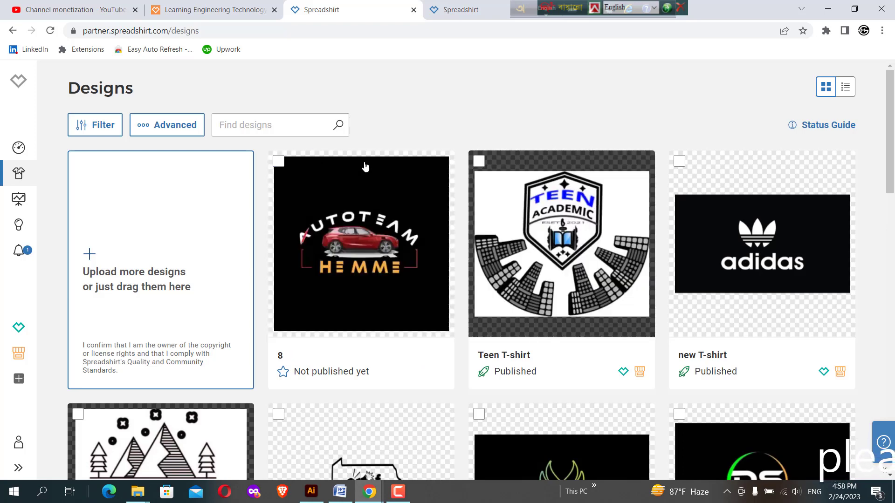
Edit the unpublished design 8, enable both the Spreadshirt marketplace and Spreadshop sales channels, and continue to product selection
mouse_move(361, 244)
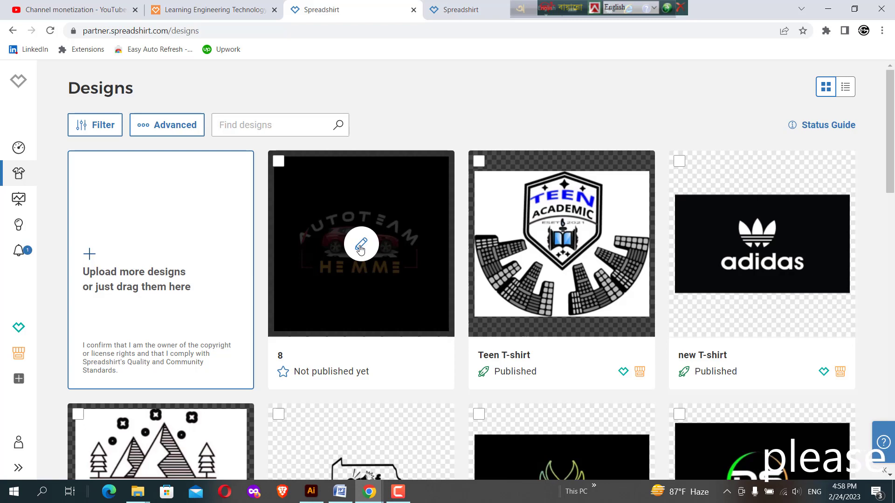
left_click(361, 247)
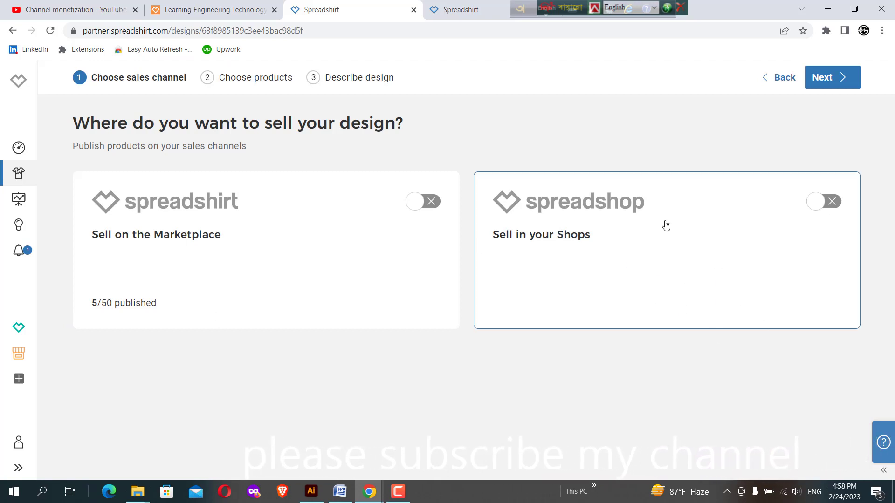
left_click(433, 203)
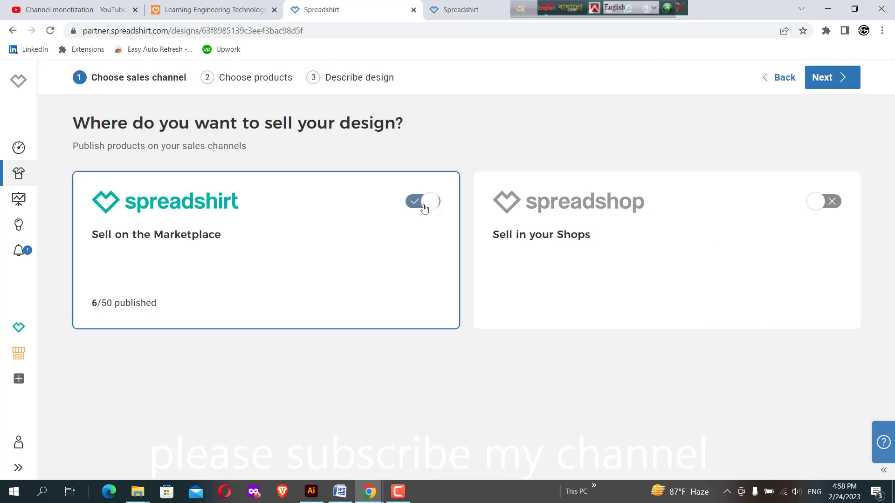
left_click(831, 203)
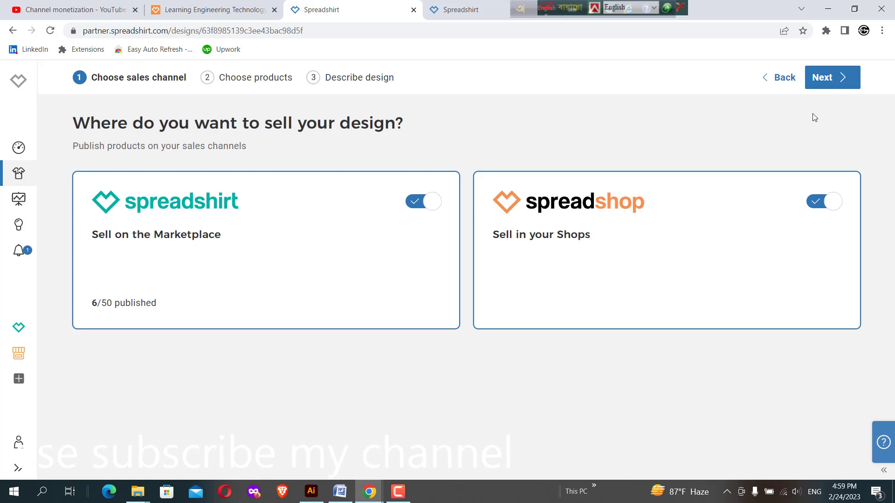
left_click(829, 79)
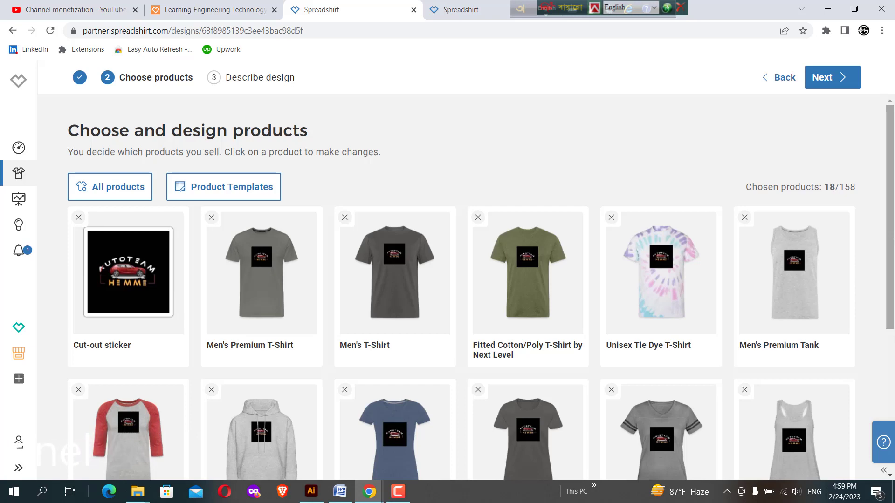
Review the chosen products carrying the new design and open the Men's Premium T-Shirt for editing
left_click_drag(893, 234, 893, 412)
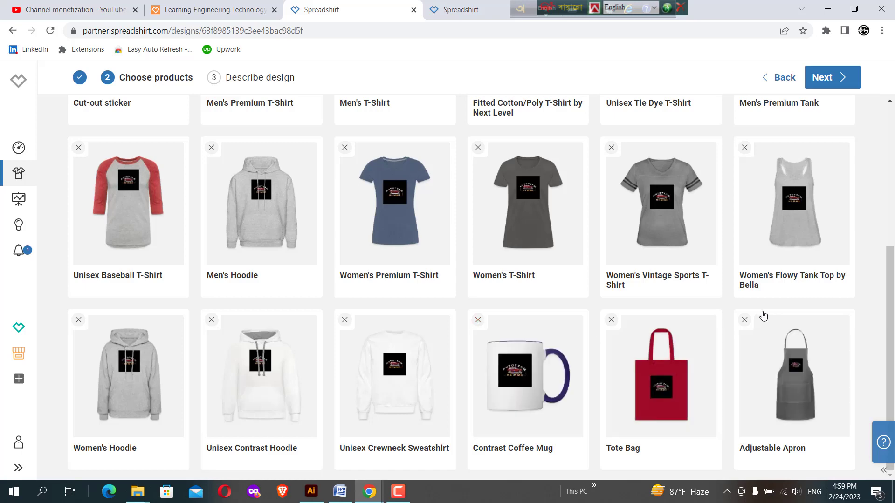
left_click_drag(892, 347, 893, 183)
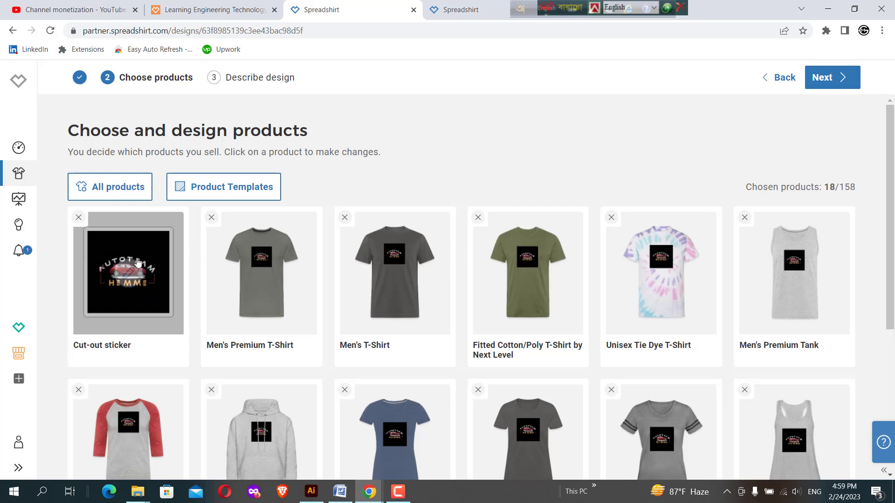
left_click(261, 275)
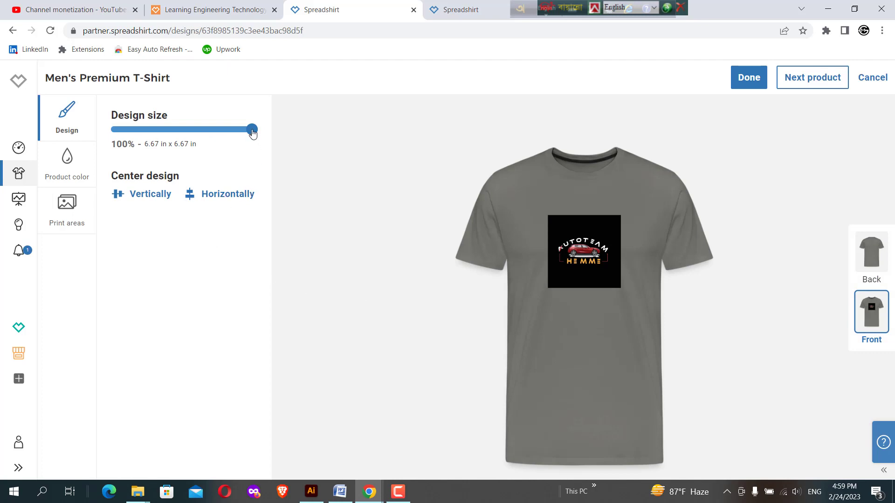
Center the design vertically at 100% size and set the shirt's colors, with red as default display color and yellow deactivated
mouse_move(253, 132)
left_mouse_down()
mouse_move(208, 133)
mouse_move(257, 135)
left_mouse_up()
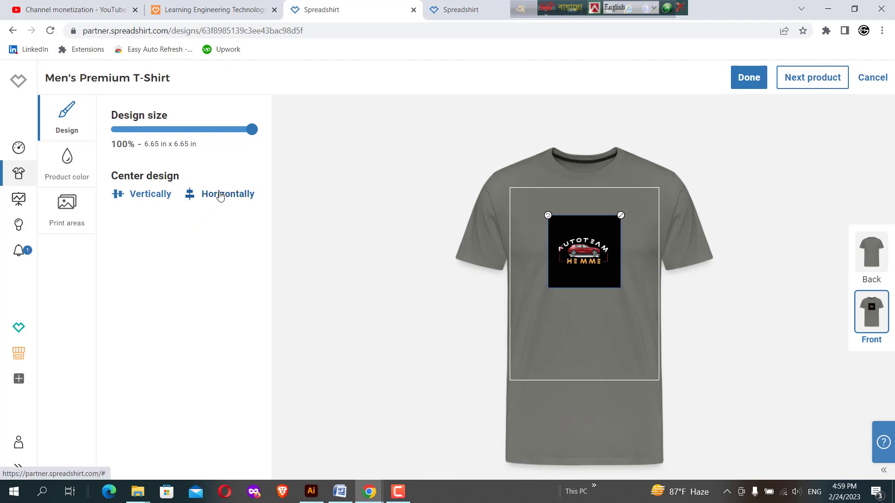
left_click(154, 195)
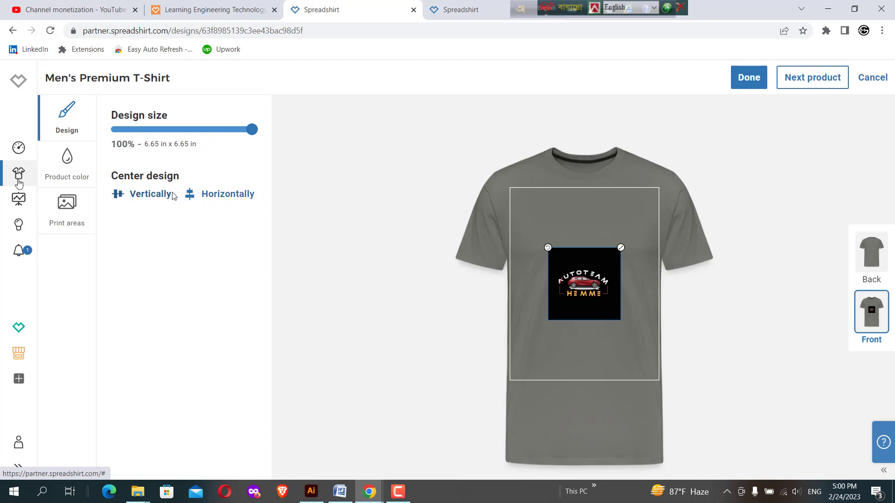
left_click(65, 166)
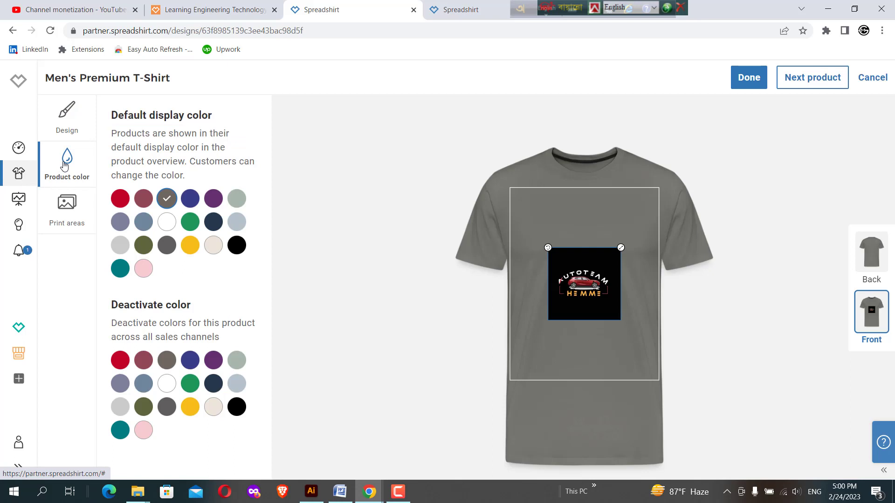
left_click(124, 204)
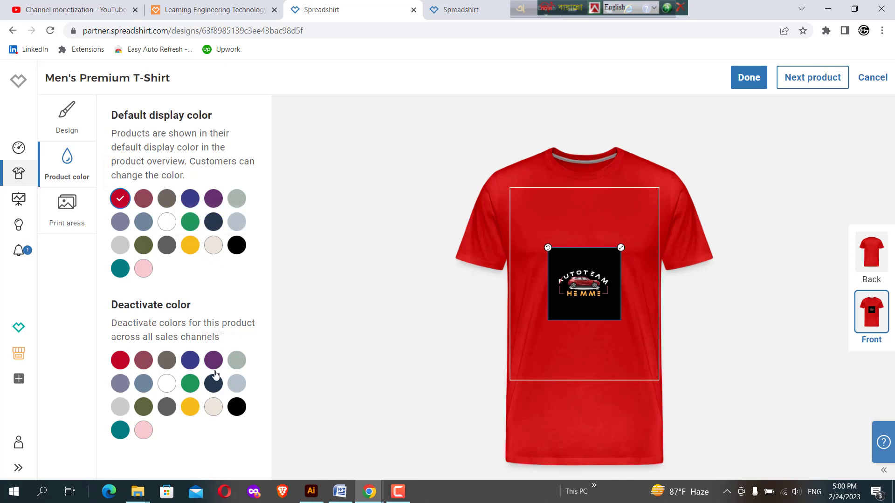
left_click(191, 407)
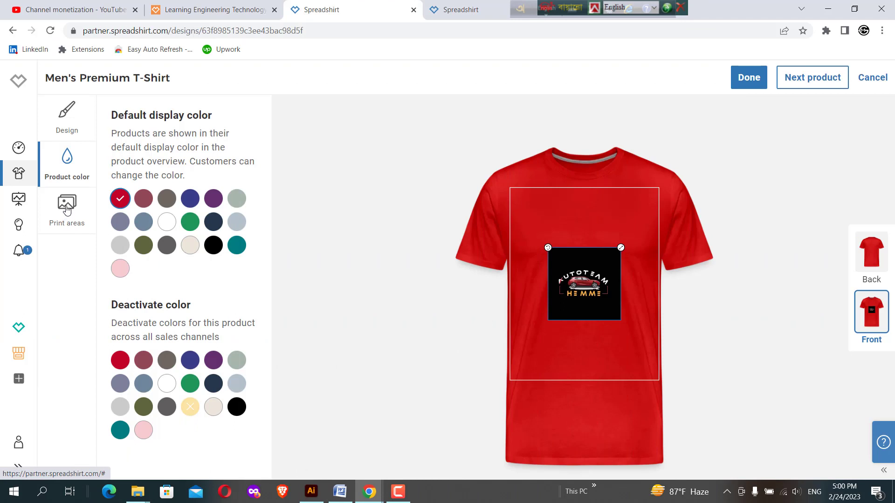
Move design 8 to the shirt's Back print area and return it to the Front
left_click(67, 210)
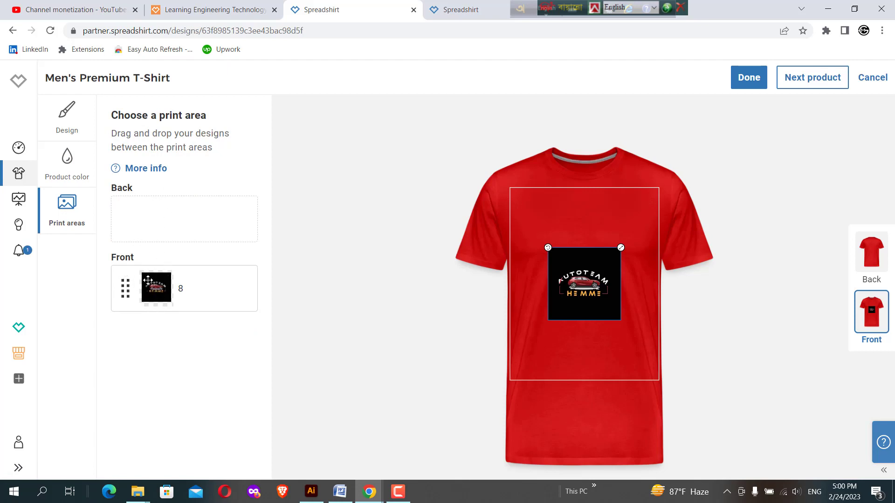
left_click_drag(156, 289, 149, 223)
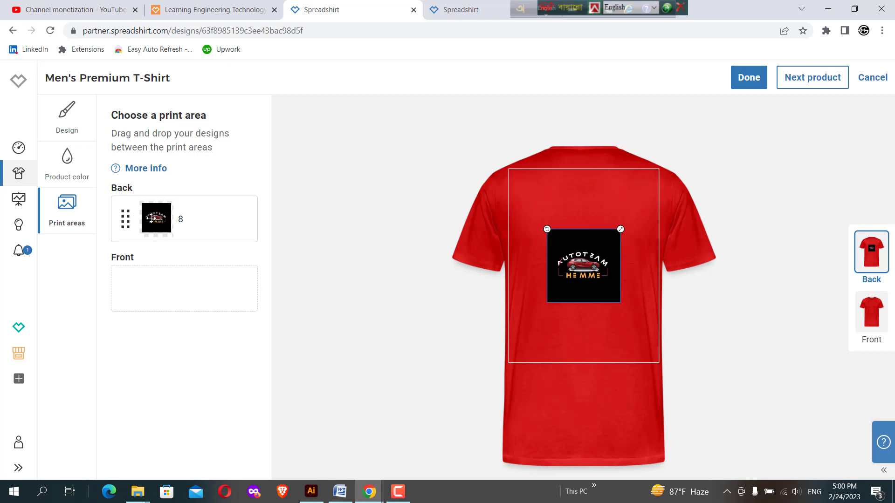
left_click_drag(151, 218, 152, 280)
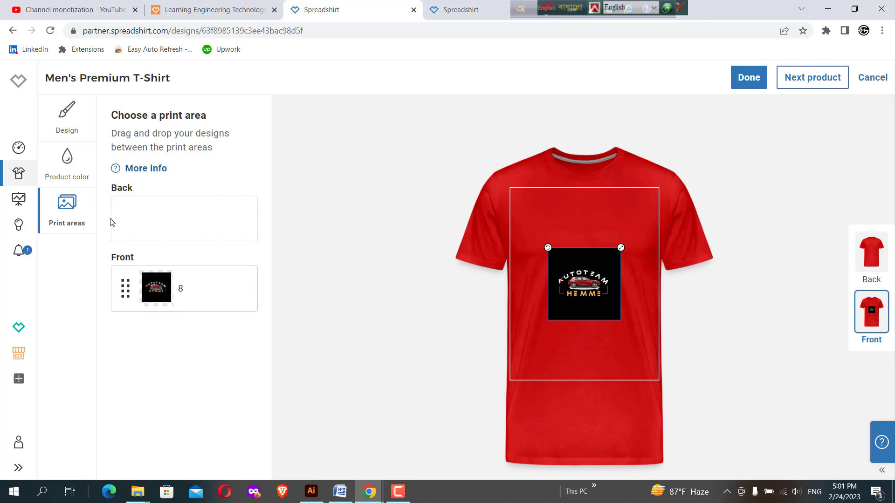
Recheck the shirt's design, color and print area settings, and finish editing the Men's Premium T-Shirt
left_click(72, 129)
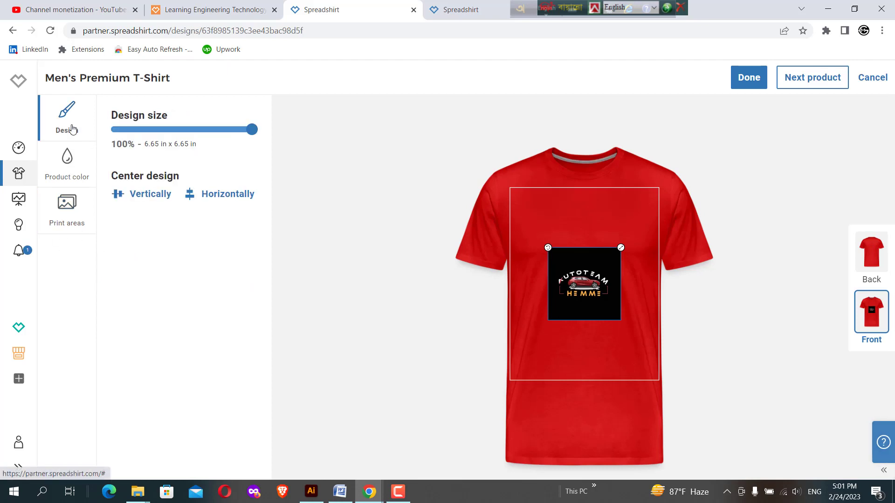
left_click(74, 167)
left_click(74, 211)
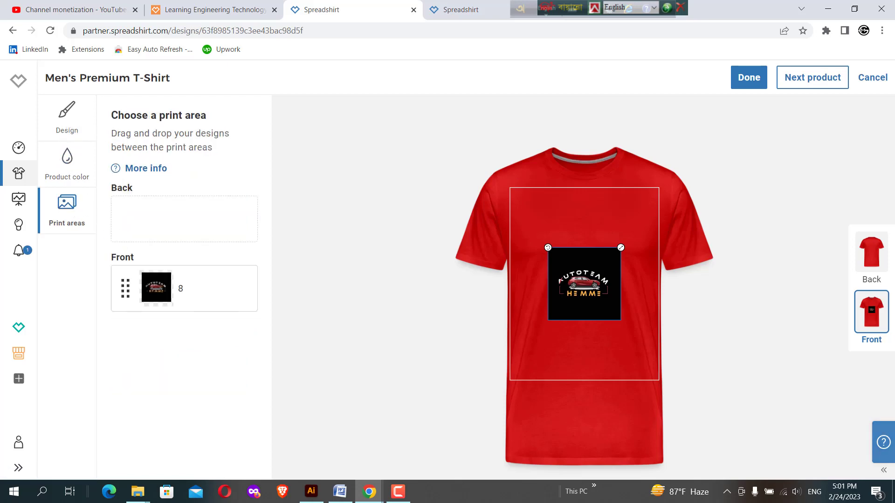
left_click(751, 83)
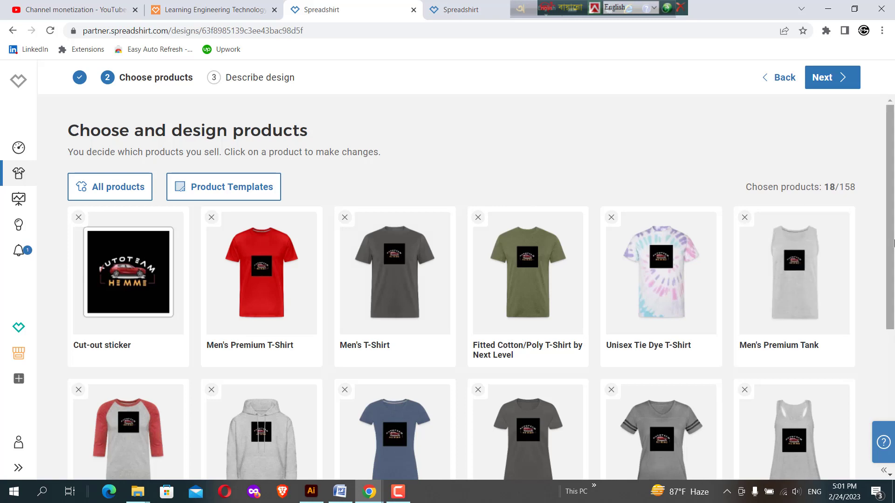
Open the Contrast Coffee Mug for editing and enlarge its design to 100%
left_click_drag(893, 220, 871, 393)
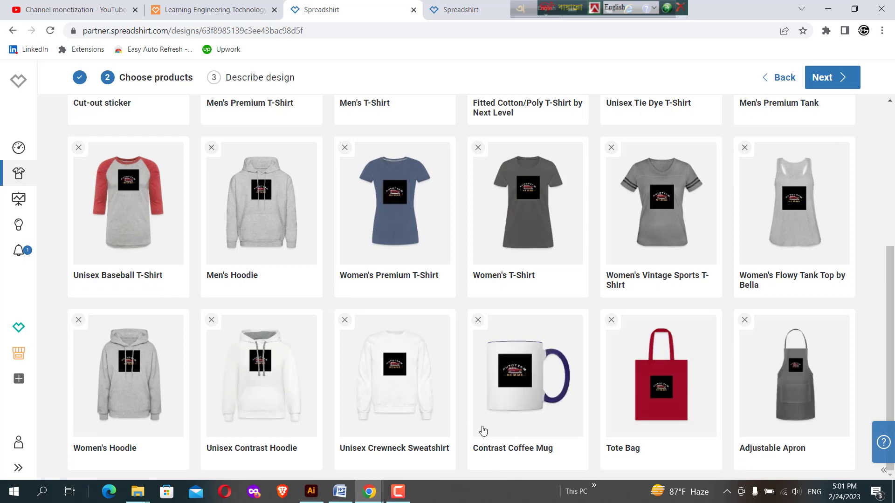
left_click(524, 378)
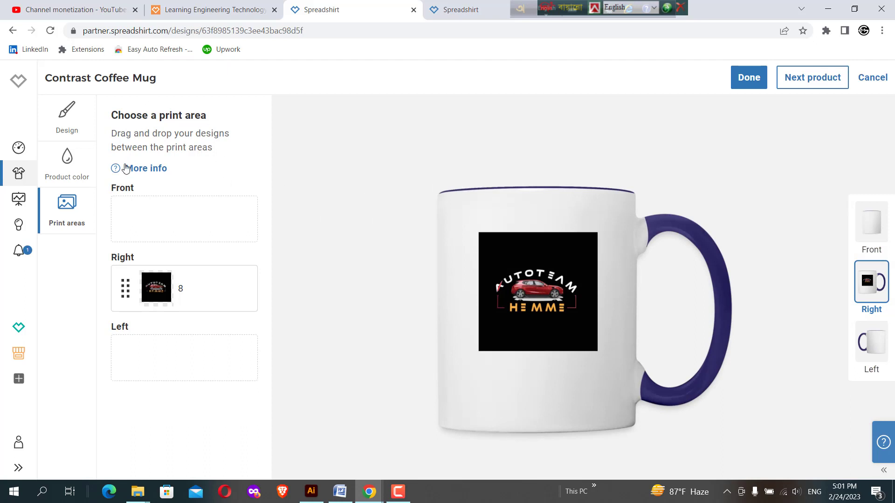
left_click(71, 131)
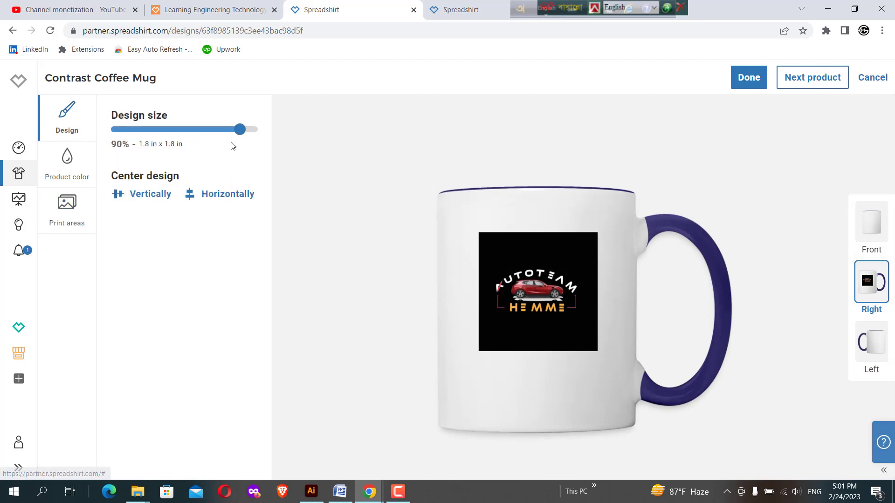
left_click_drag(240, 130, 259, 132)
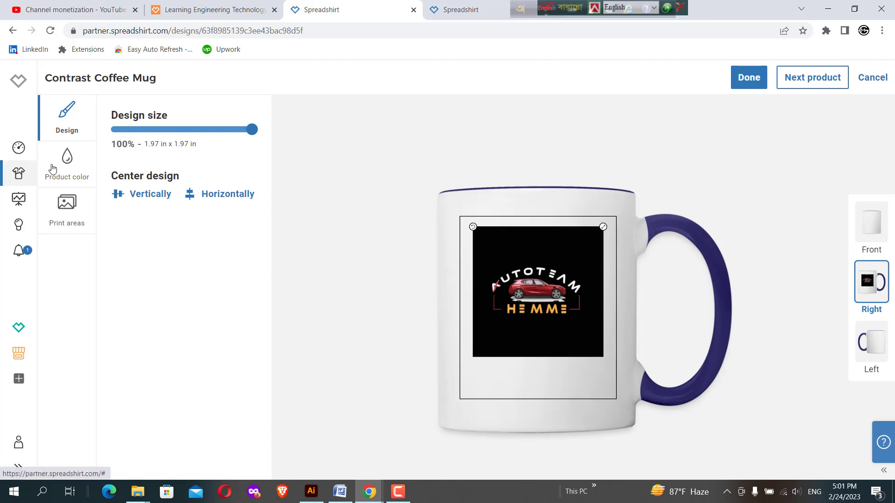
Try black and red as the mug's default display color and switch back to white/cobalt blue
left_click(67, 212)
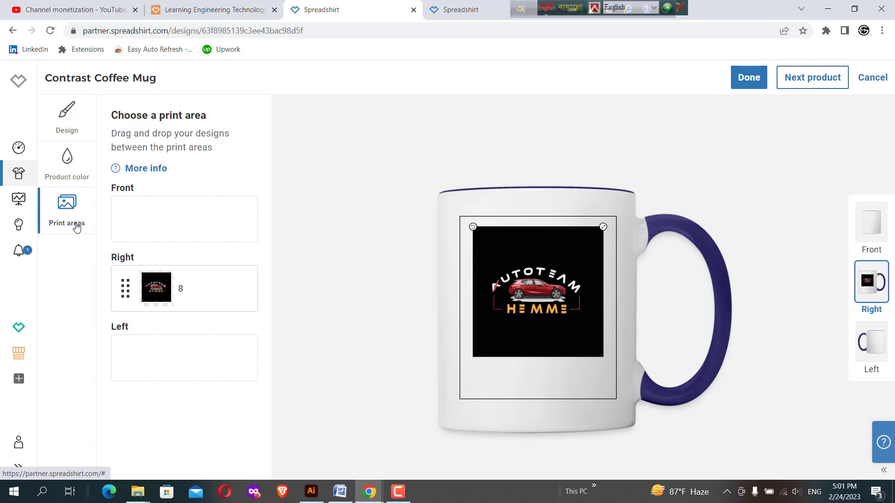
left_click(67, 167)
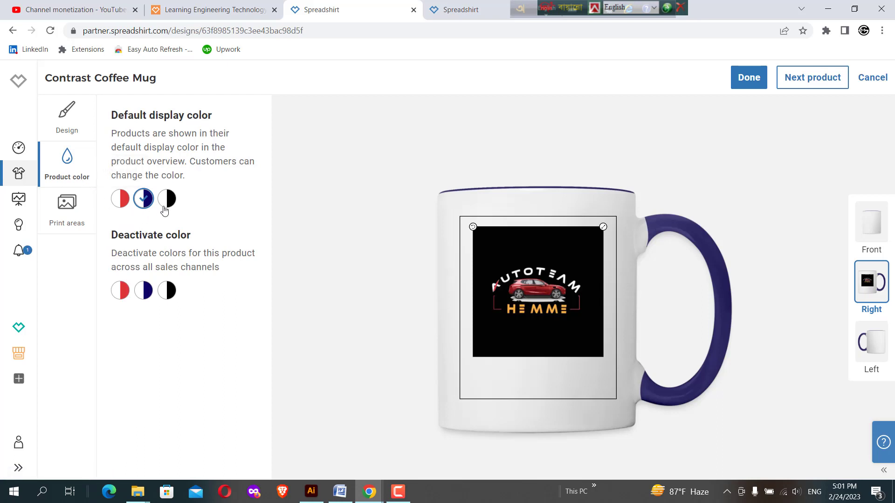
left_click(172, 200)
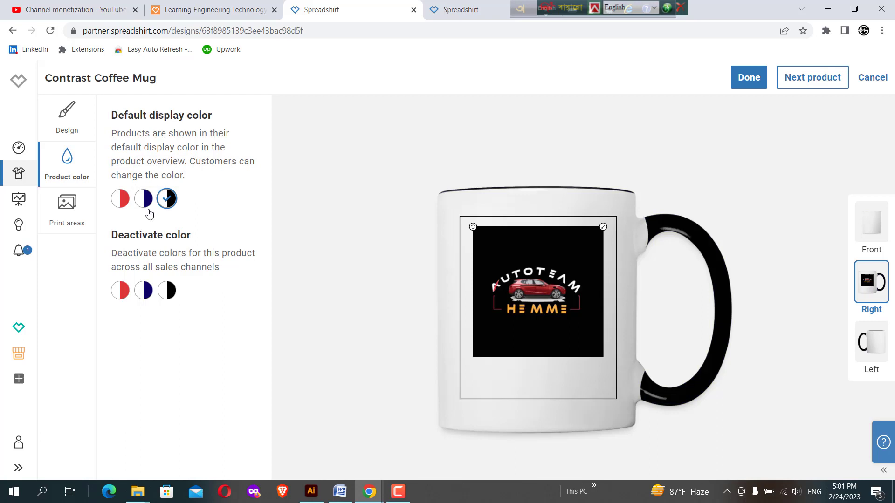
left_click(122, 199)
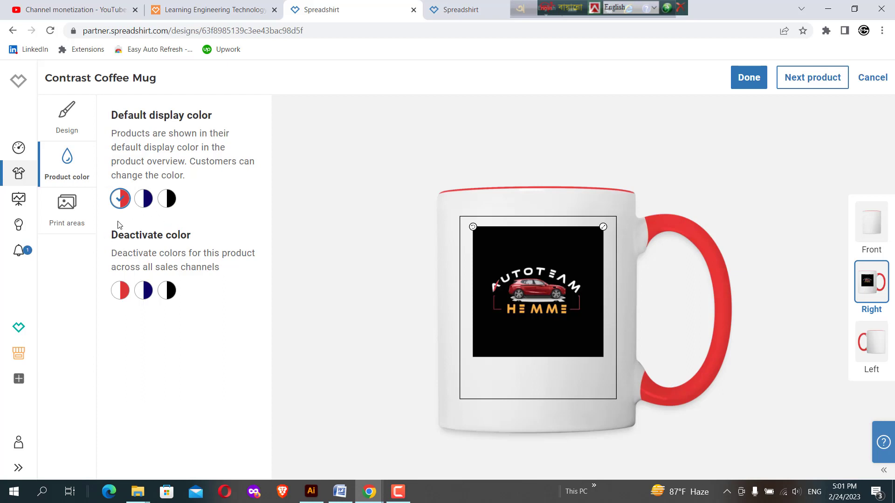
left_click(116, 199)
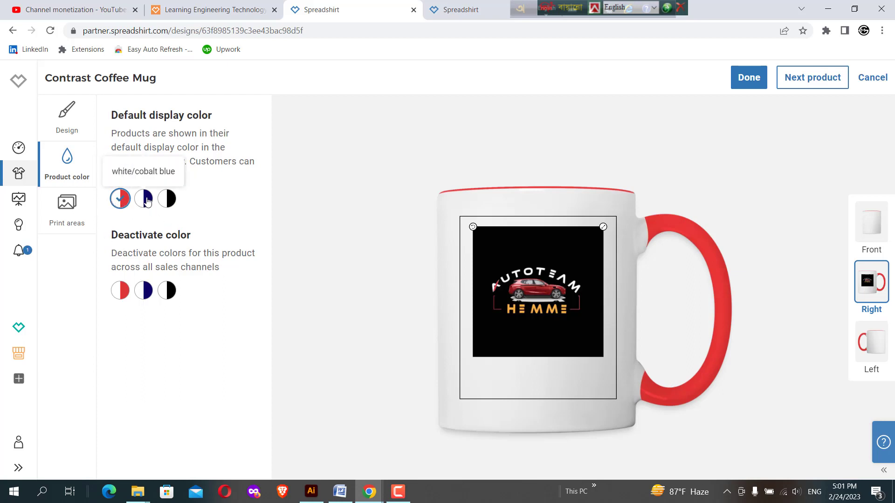
left_click(146, 200)
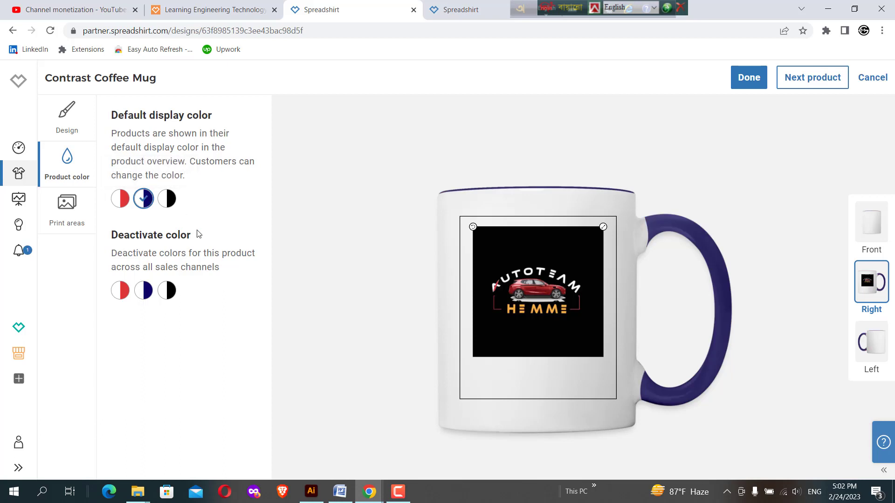
Deactivate the red color variant of the mug and finish editing the Contrast Coffee Mug
left_click(122, 293)
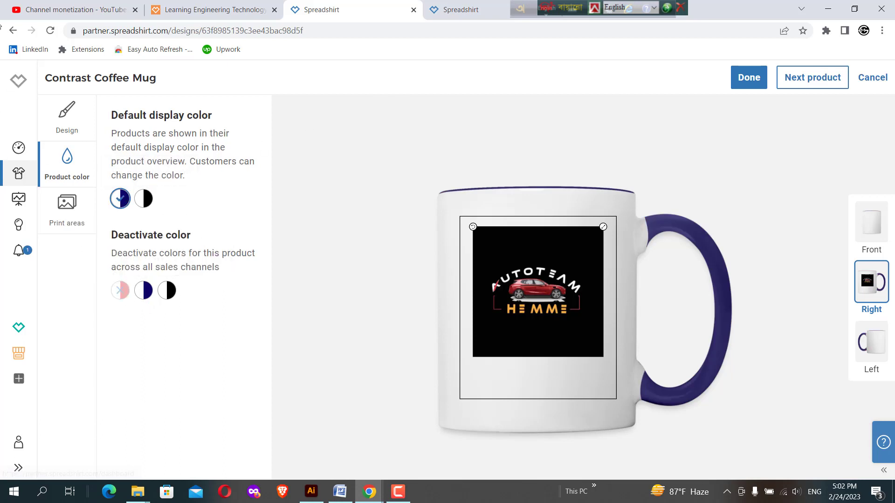
left_click(60, 116)
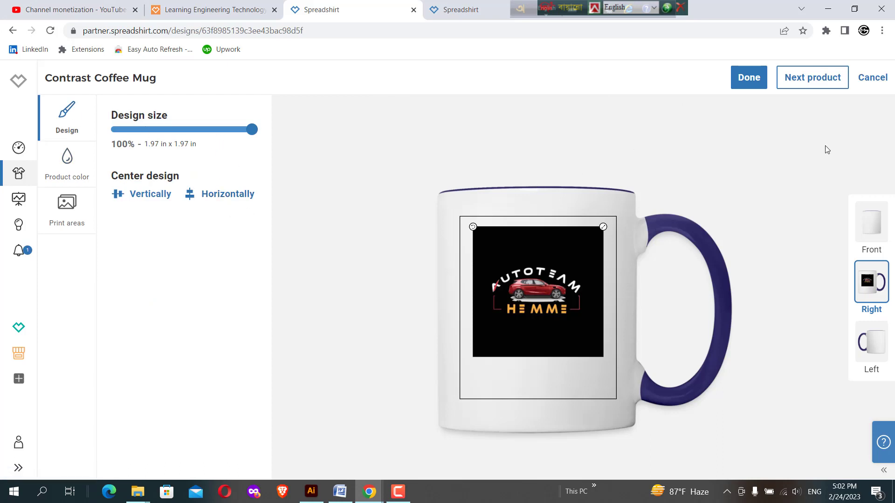
left_click(745, 77)
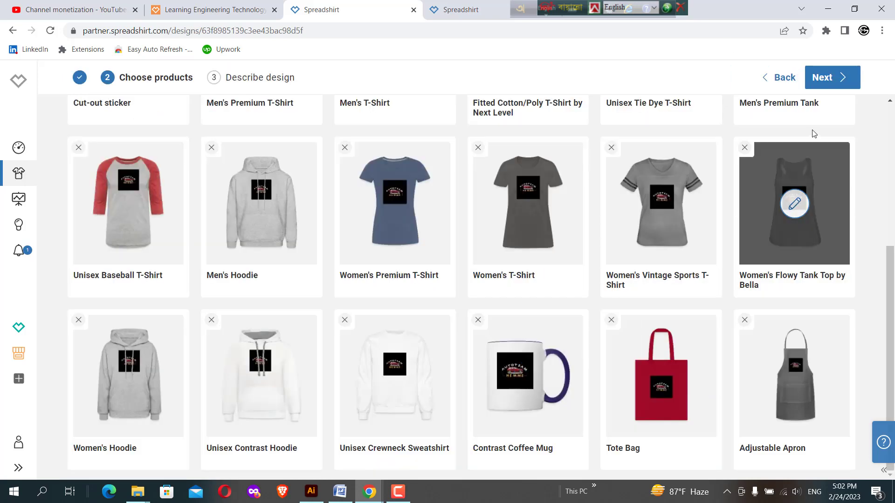
Continue to the design description stage and set the design name to "car T-shirt"
left_click(823, 78)
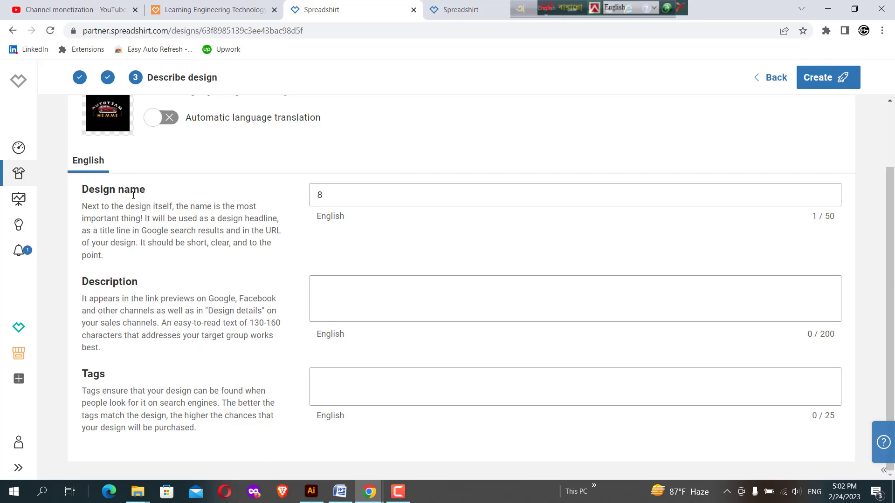
left_click(329, 190)
double_click(321, 193)
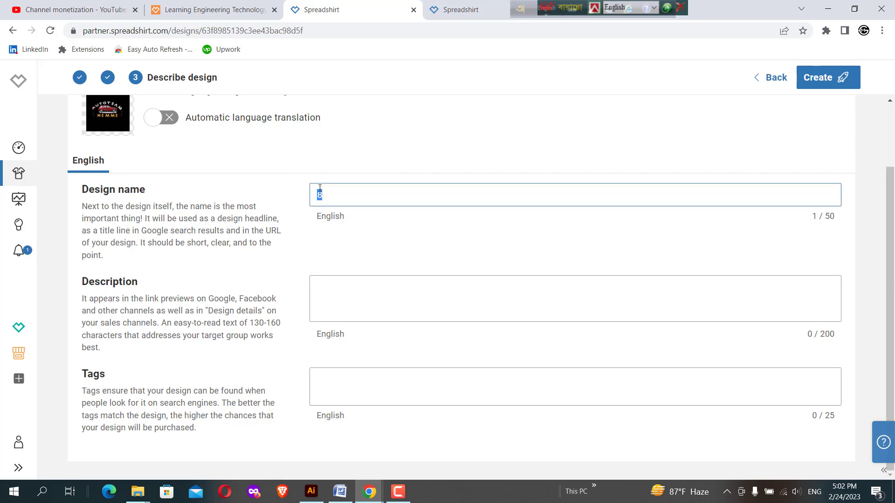
type("car T-shirt")
Copy the design name "car T-shirt" into the design's description
left_click_drag(362, 200, 292, 203)
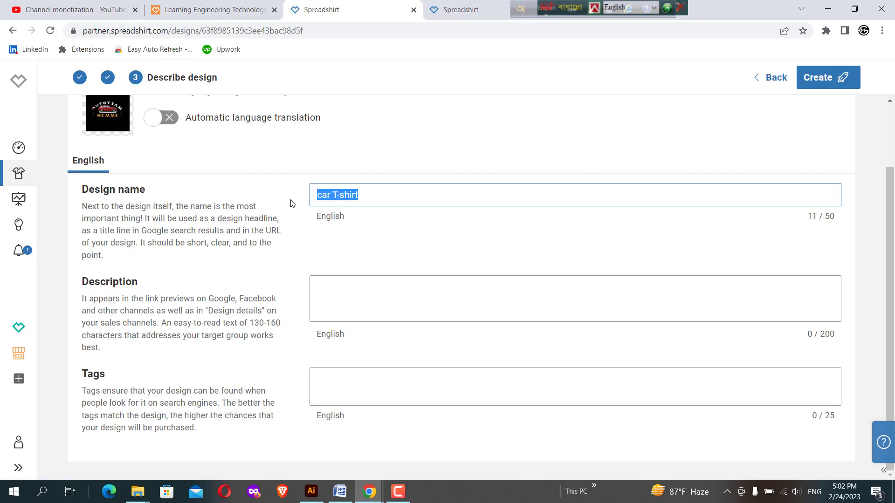
right_click(323, 198)
left_click(351, 241)
left_click(330, 286)
right_click(330, 286)
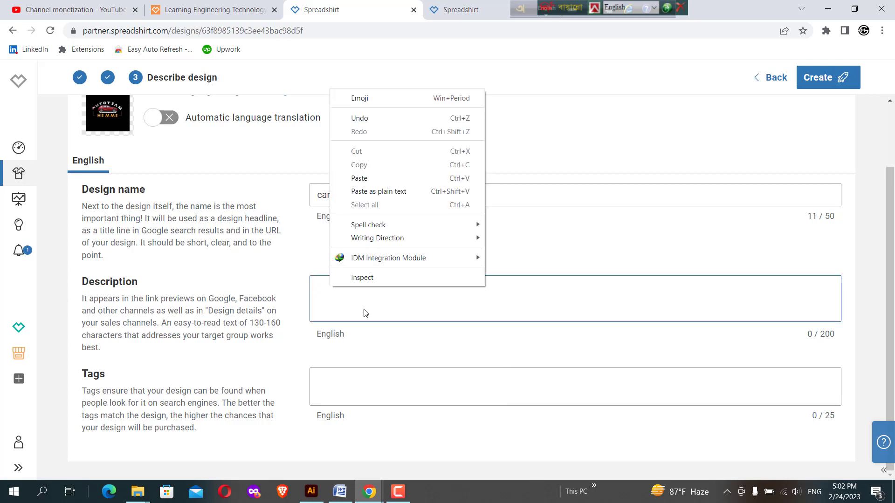
left_click(361, 179)
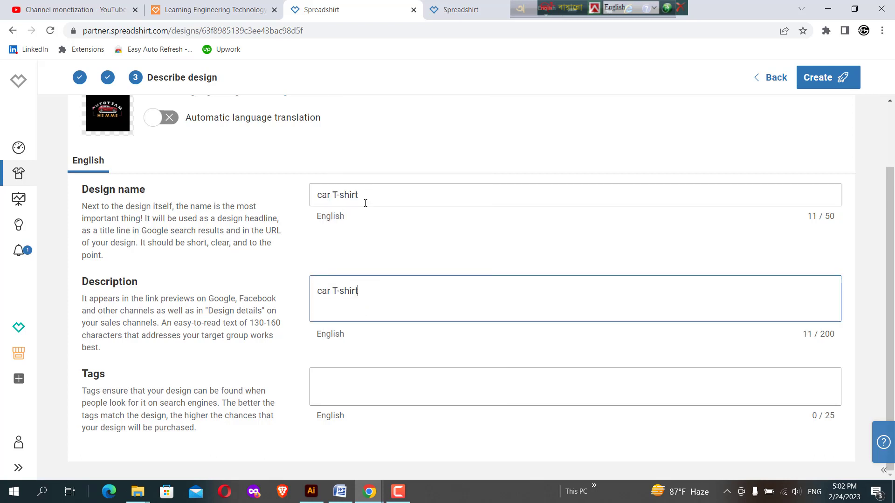
Paste "car T-shirt" as the design's first tag and add "T-shirt" as another tag
left_click(344, 378)
right_click(344, 391)
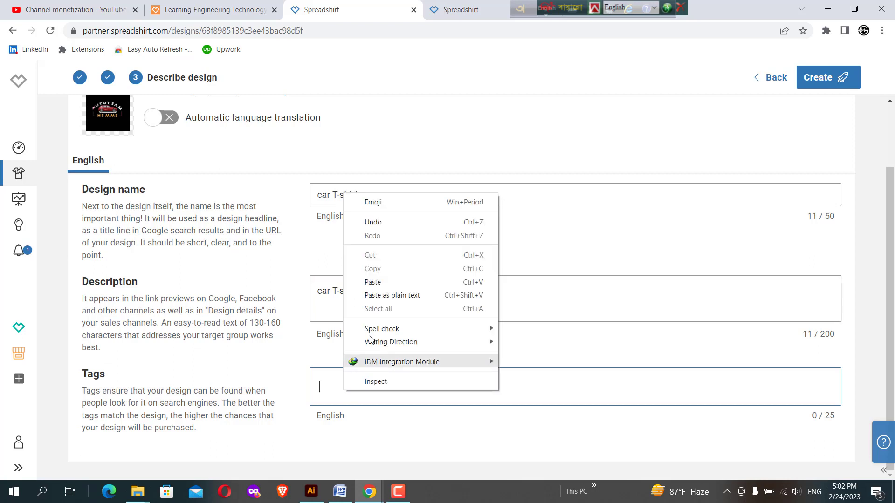
left_click(377, 282)
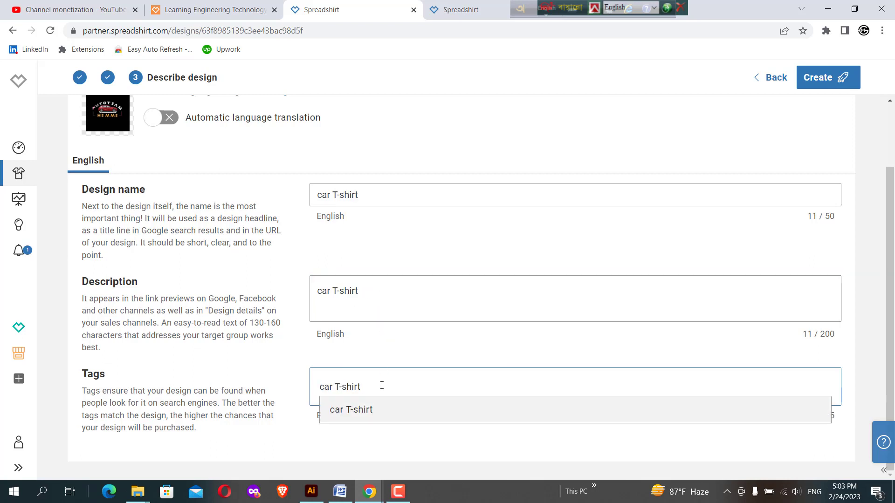
left_click(361, 412)
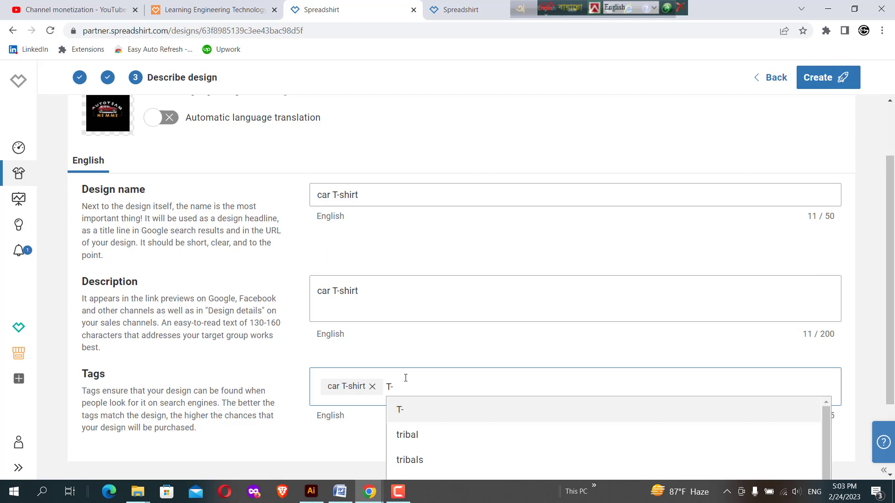
type("hirt")
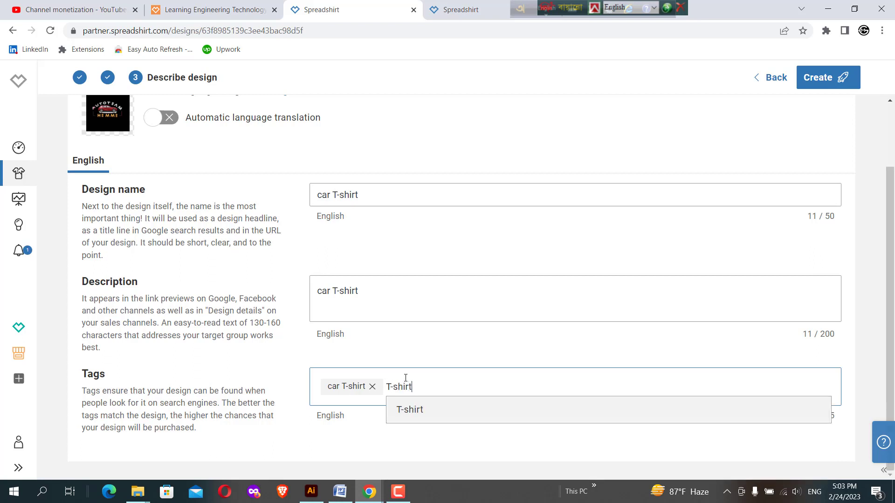
left_click(410, 413)
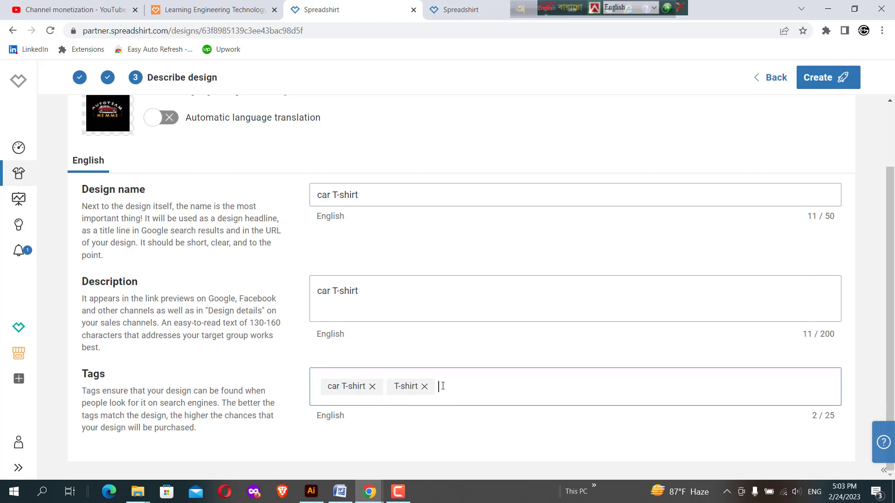
Add the tags "design" and "style" to the car T-shirt design
type("des")
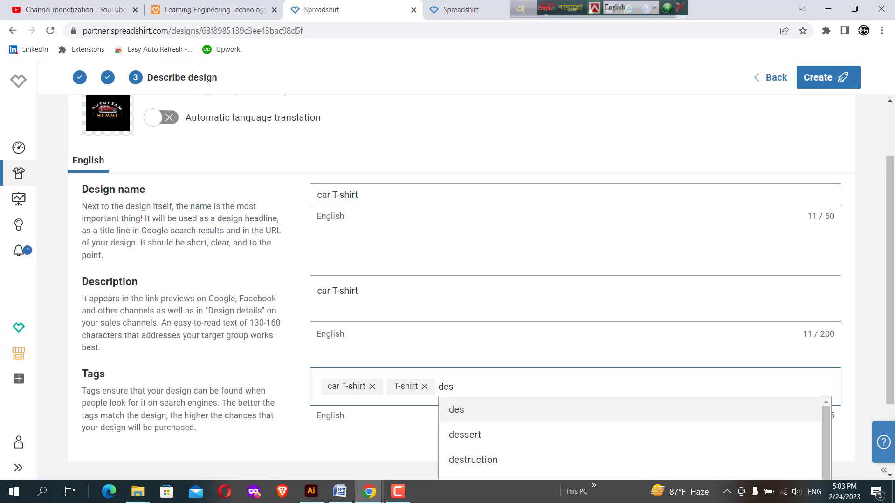
type("ign")
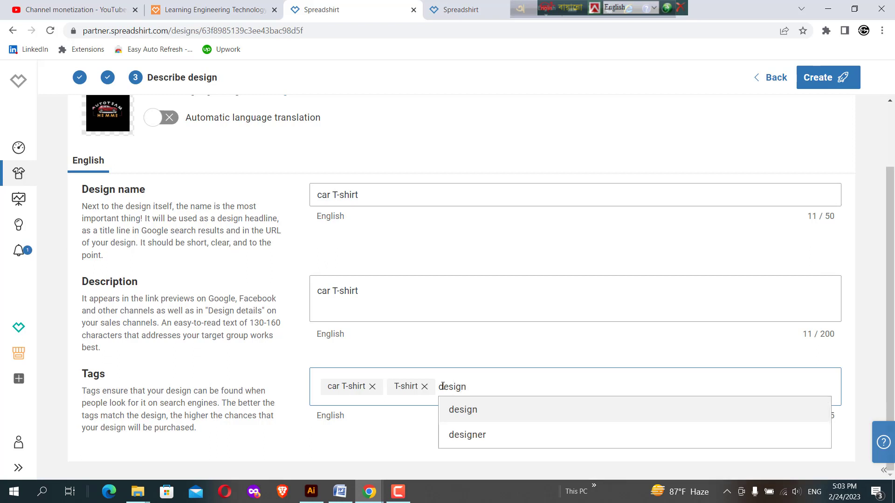
left_click(468, 418)
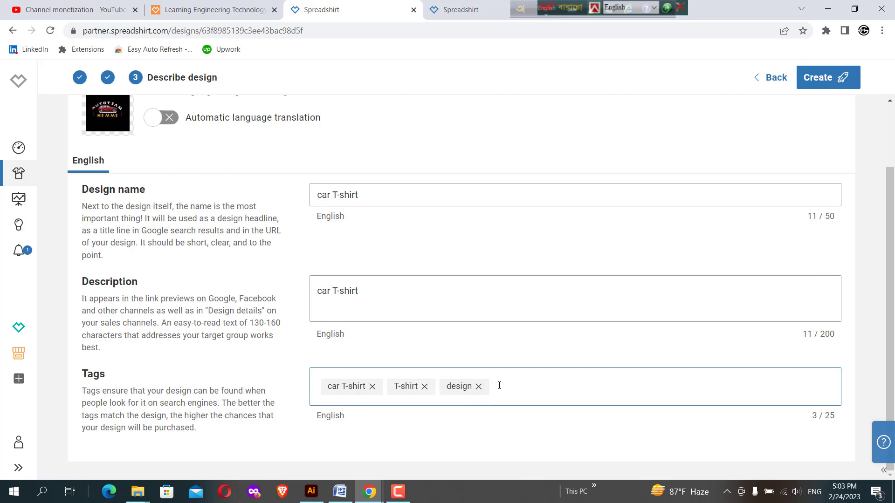
type("st")
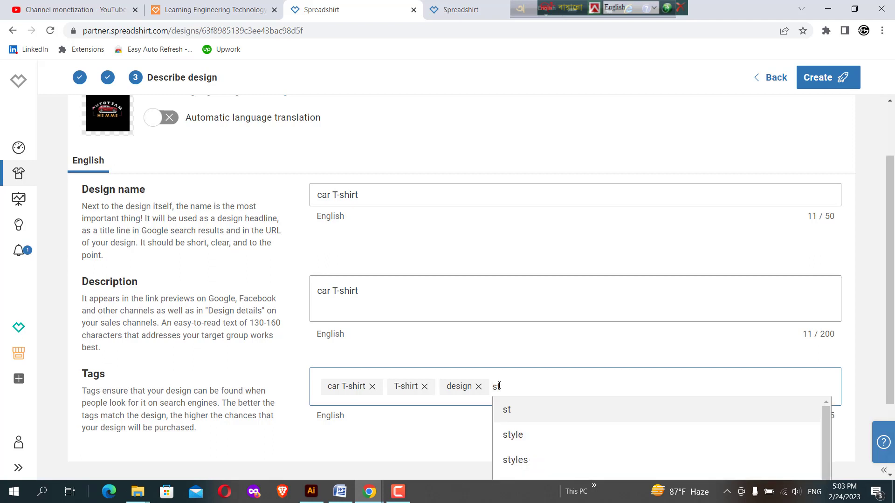
type("y")
left_click(513, 434)
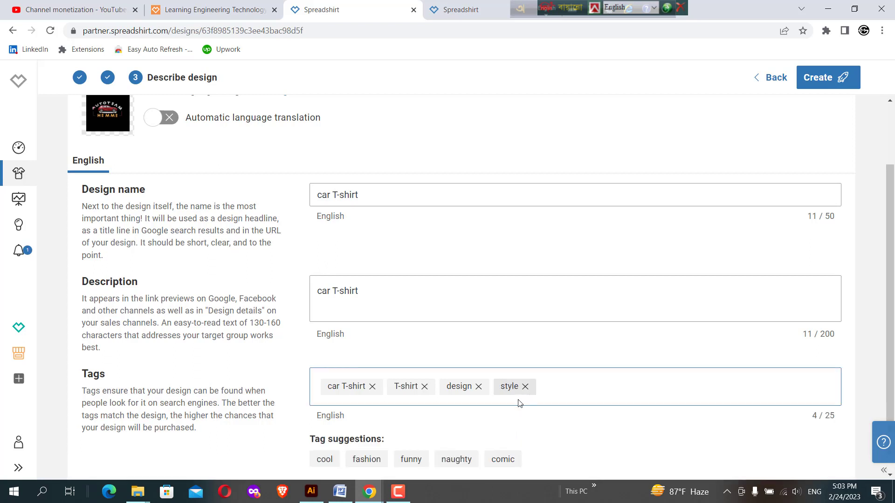
Add suggested tags including funny, comic, cool, stylish, creative, modern, abstract and pattern, and create the product
left_click(410, 459)
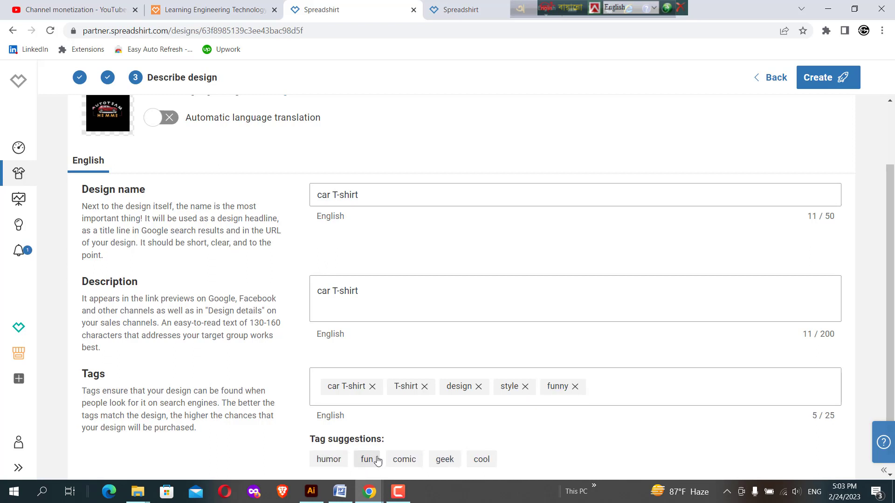
left_click(404, 459)
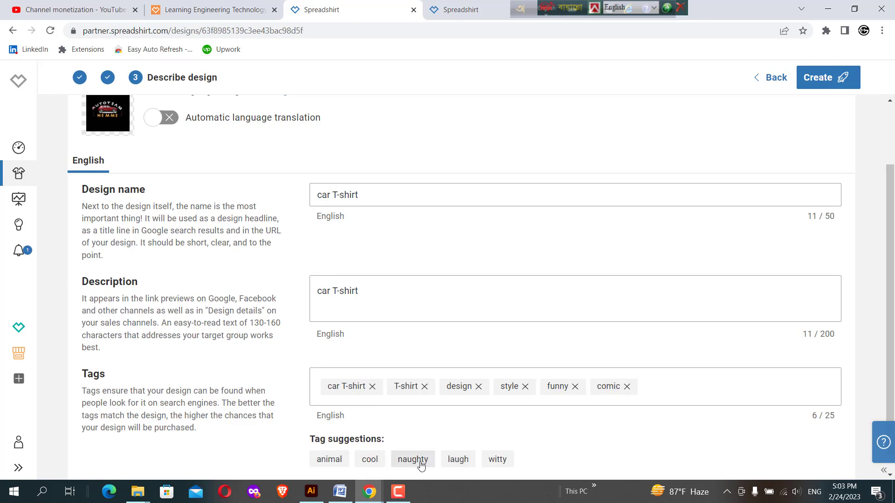
scroll(387, 239, "down", 1)
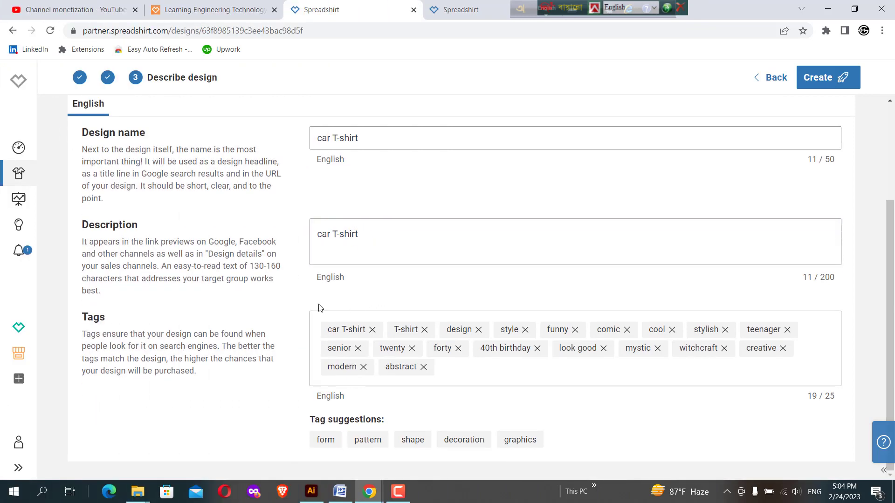
left_click(366, 440)
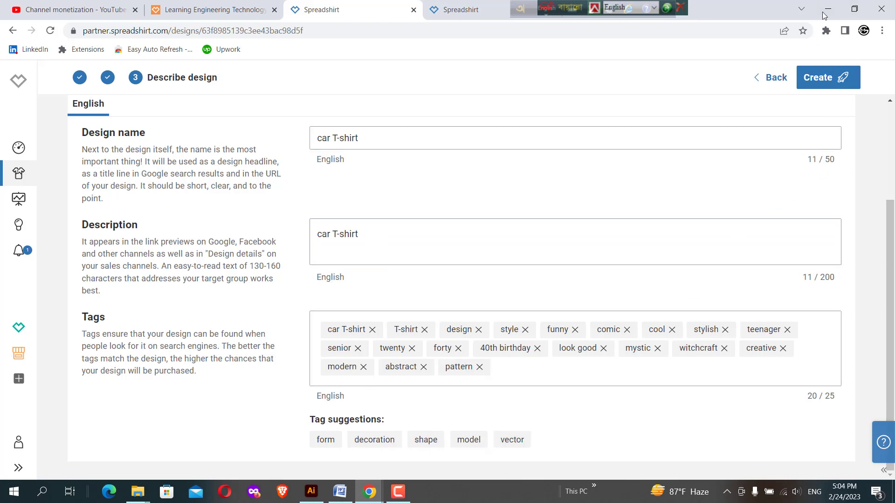
left_click(817, 77)
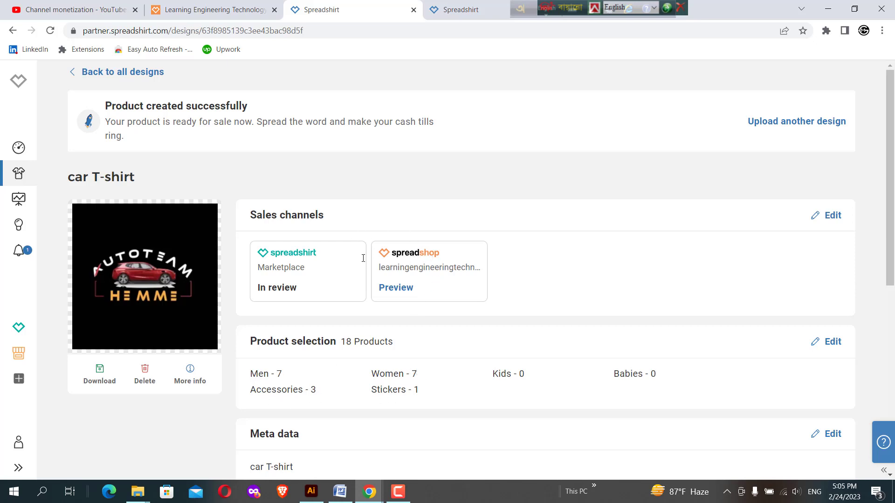
Preview the car T-shirt in the French-language Canadian Spreadshop and look through its product page
left_click(391, 290)
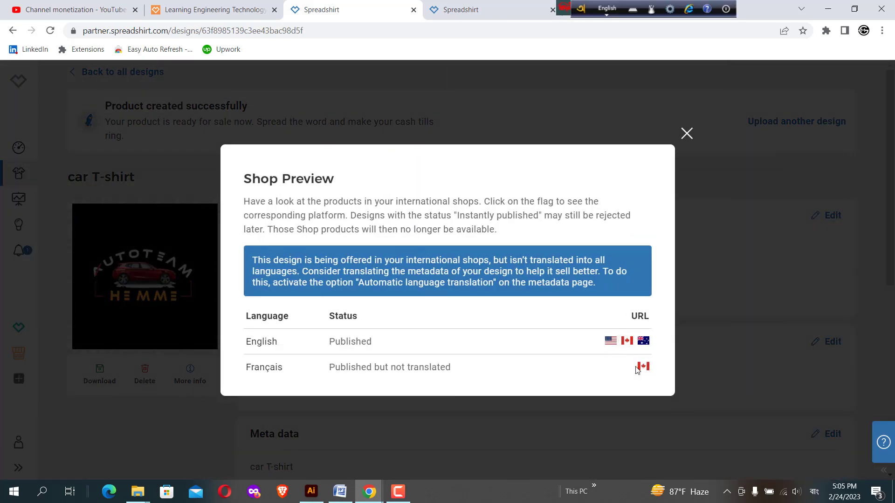
left_click(643, 367)
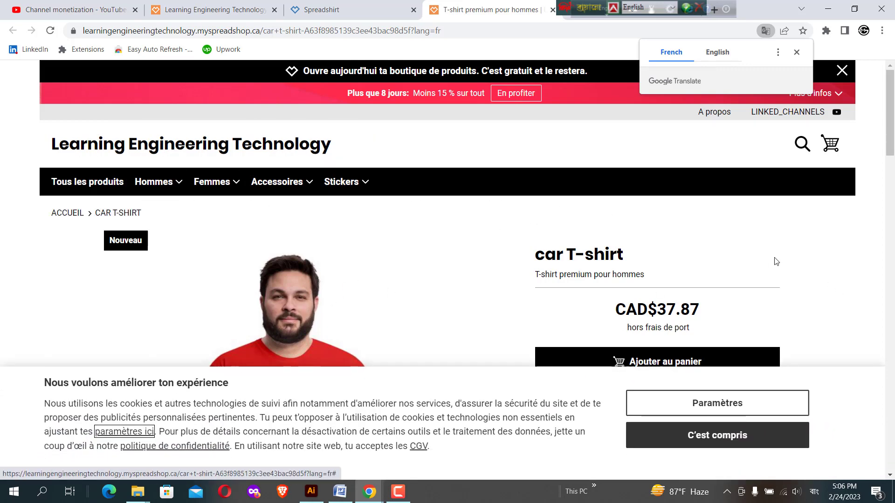
left_click_drag(893, 120, 893, 353)
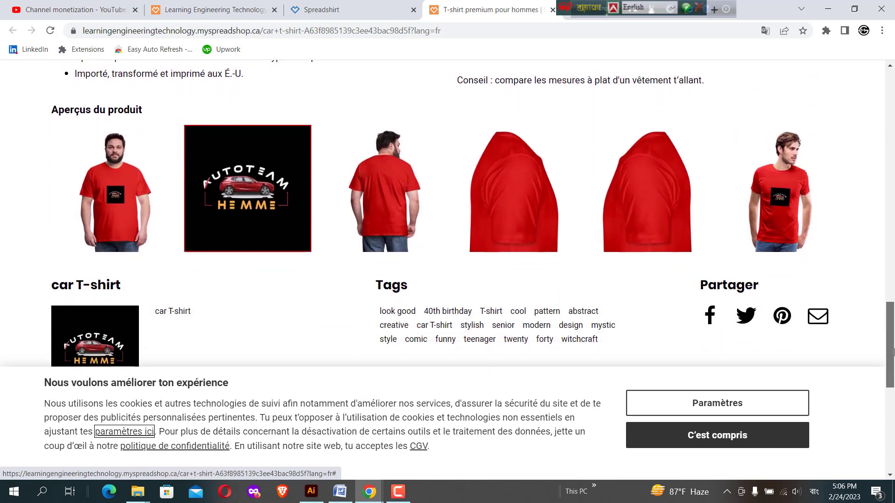
mouse_move(893, 353)
left_mouse_down()
mouse_move(893, 385)
mouse_move(893, 343)
left_mouse_up()
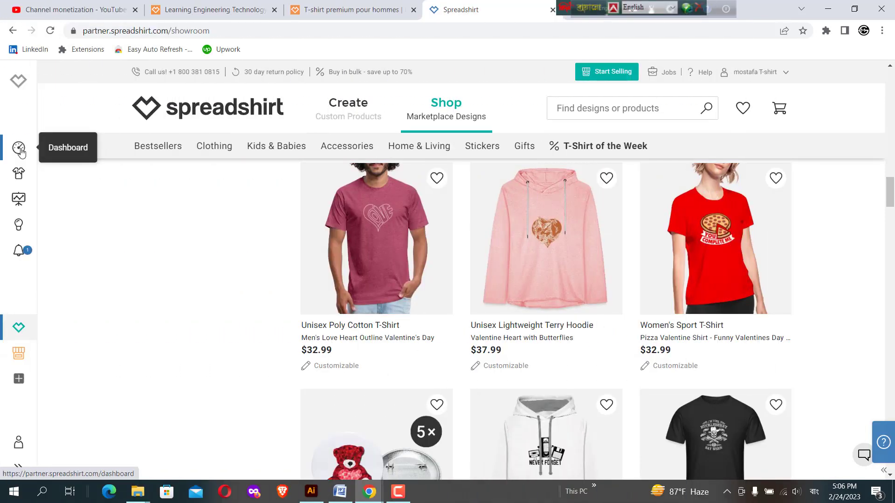
Review the partner area's dashboard, credit statistics and notifications
left_click(20, 150)
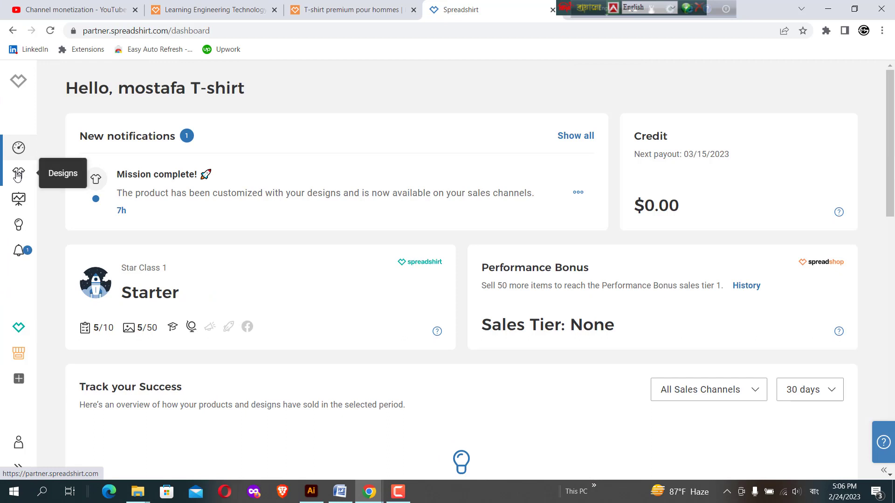
left_click(18, 199)
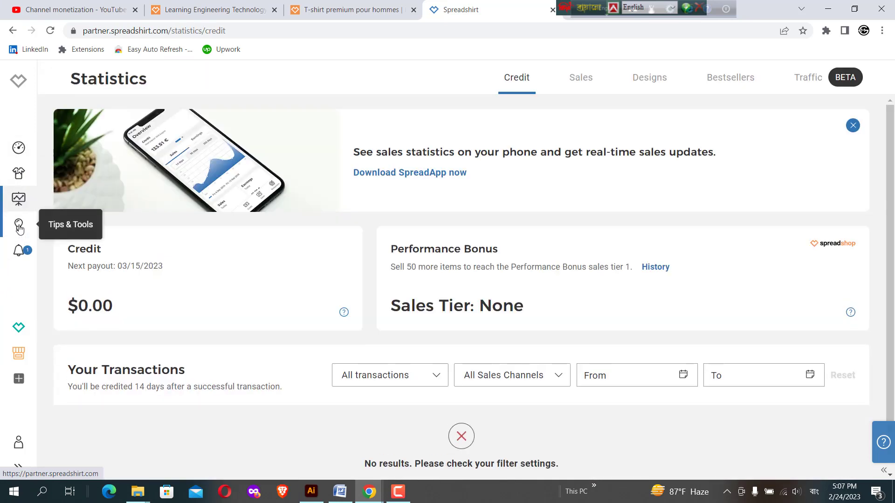
left_click(18, 251)
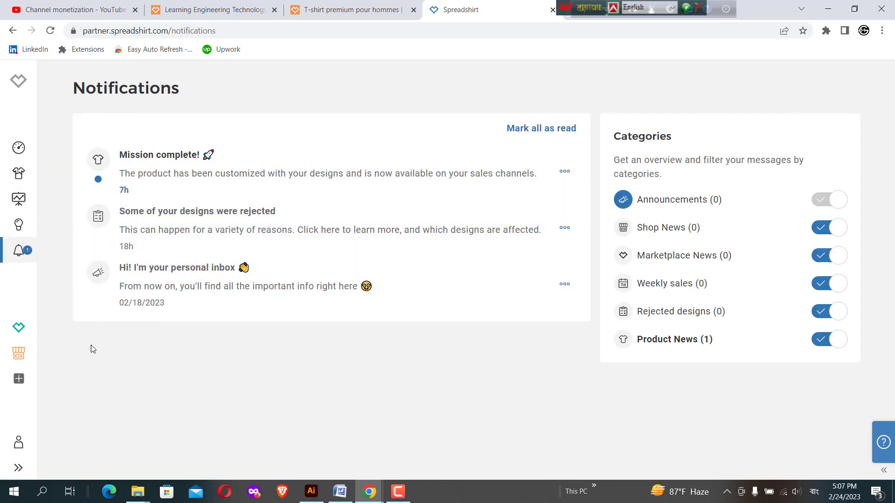
left_click(19, 327)
Review the account's personal information, account settings, newsletter subscriptions and bank payment data
left_click(18, 445)
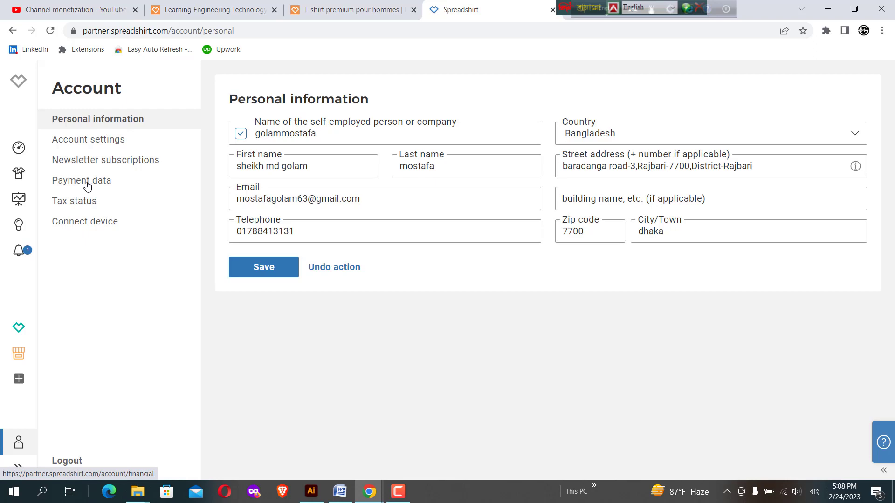
left_click(90, 141)
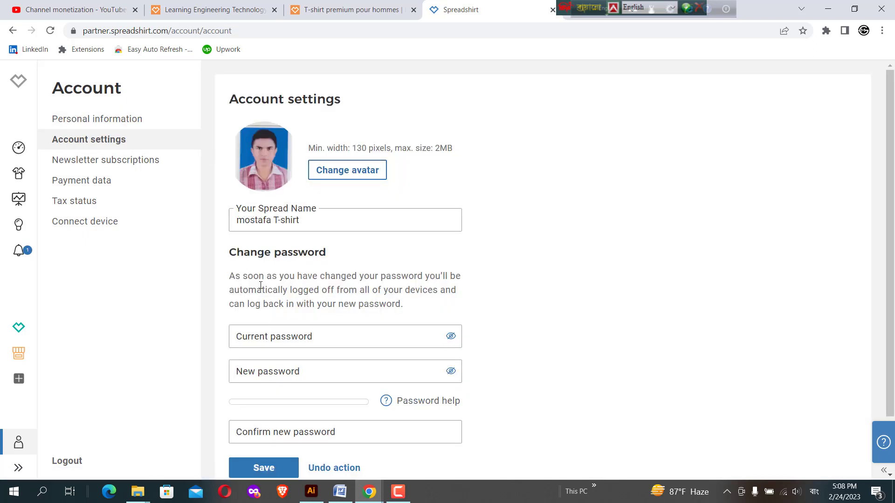
left_click(82, 164)
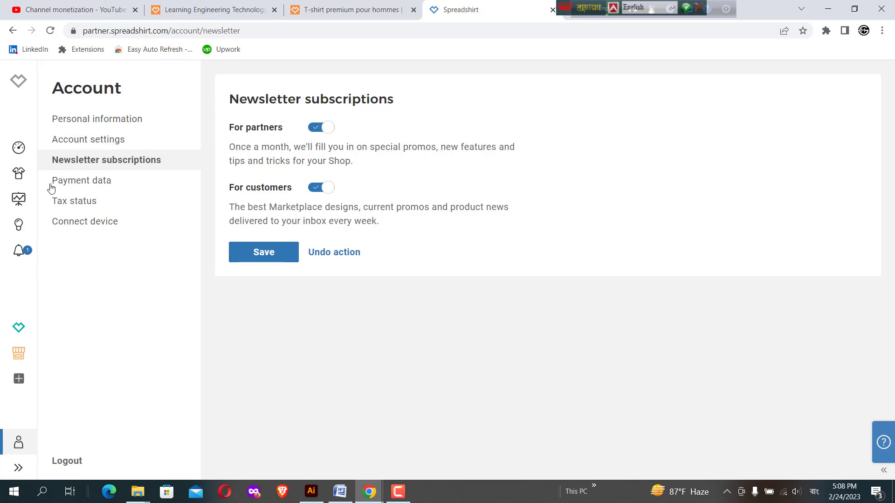
left_click(67, 187)
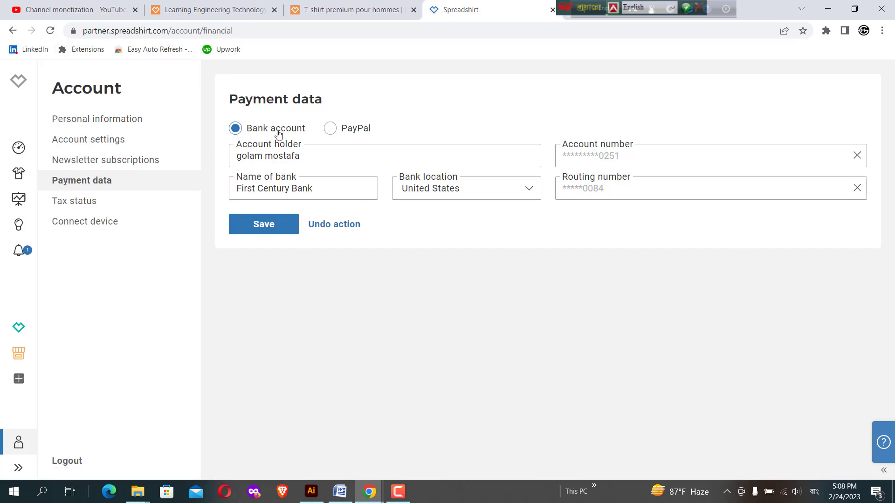
left_click(269, 175)
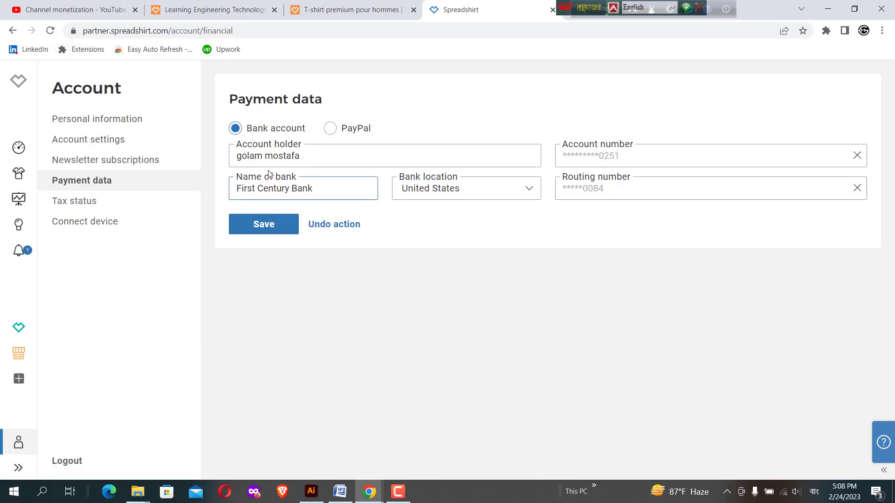